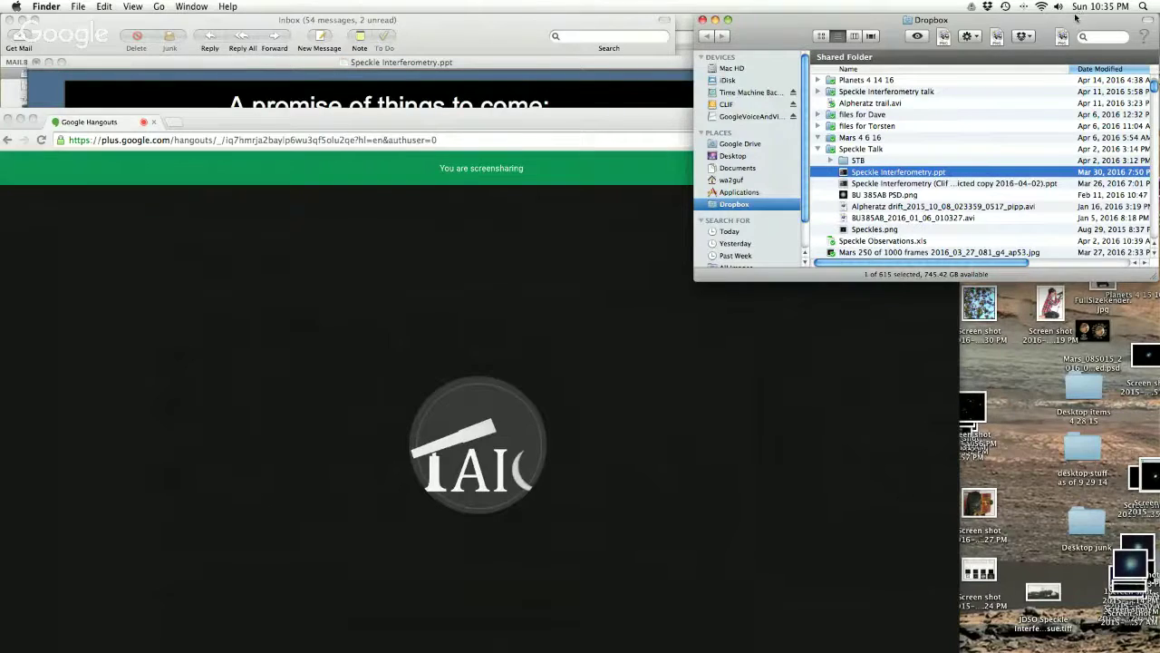
Step: Look through the Dropbox folder's file list, from the Speckle Talk files down to the January 2016 items
left_click_drag(1077, 15, 1025, 15)
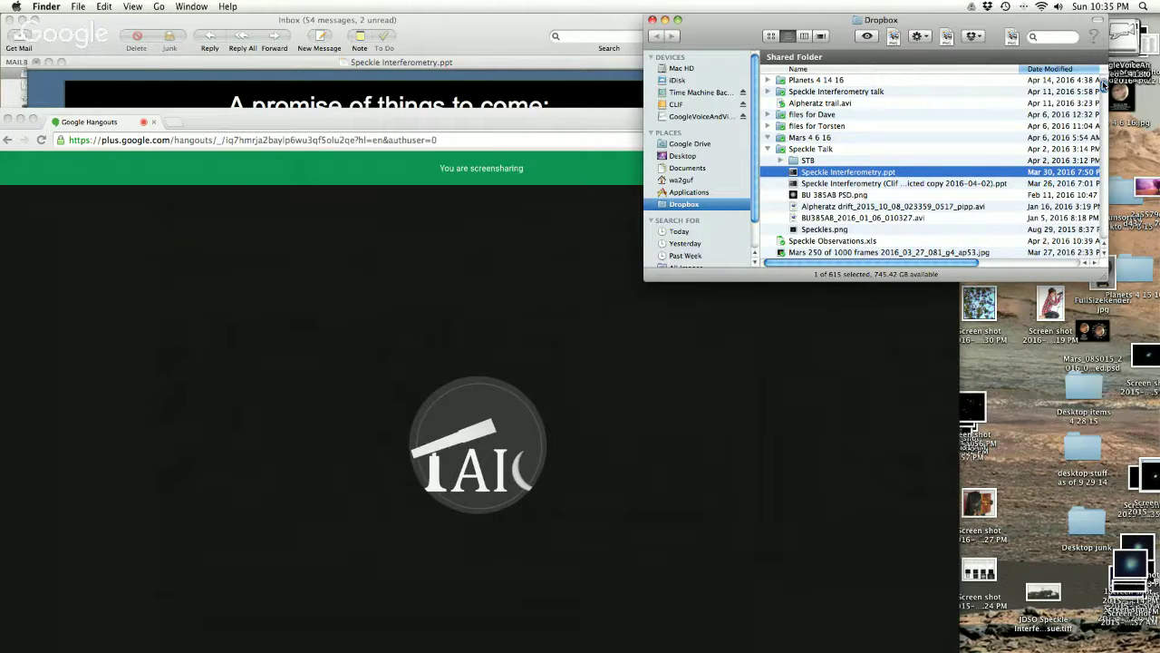
scroll(1104, 84, "down", 3)
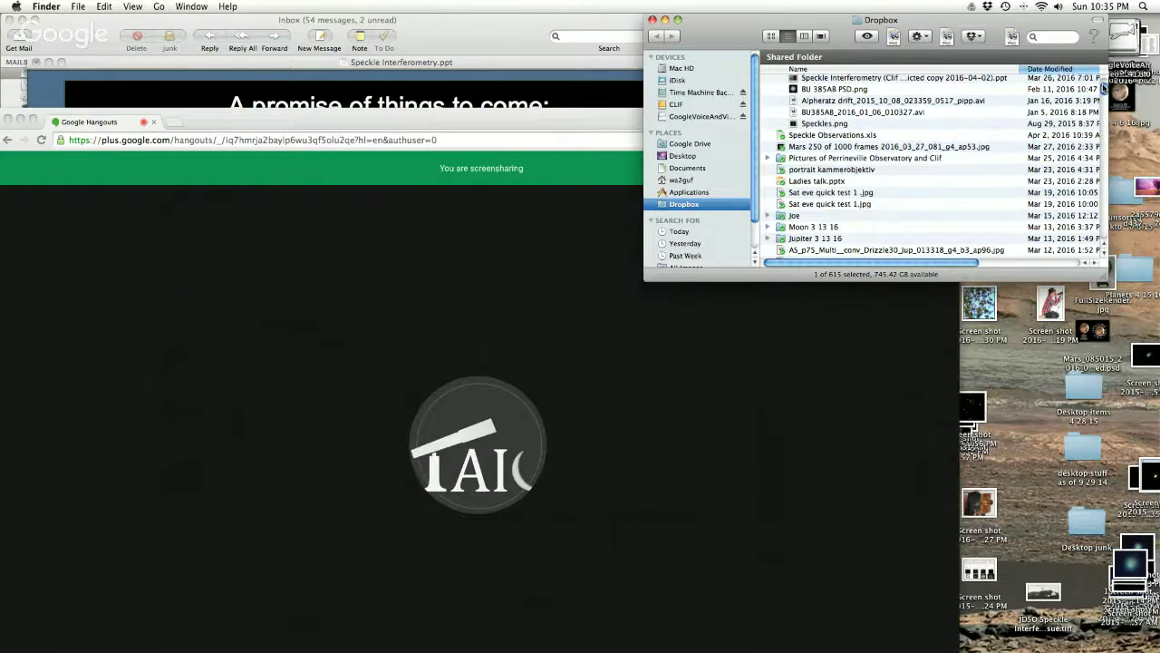
scroll(1103, 86, "down", 2)
scroll(1104, 89, "down", 2)
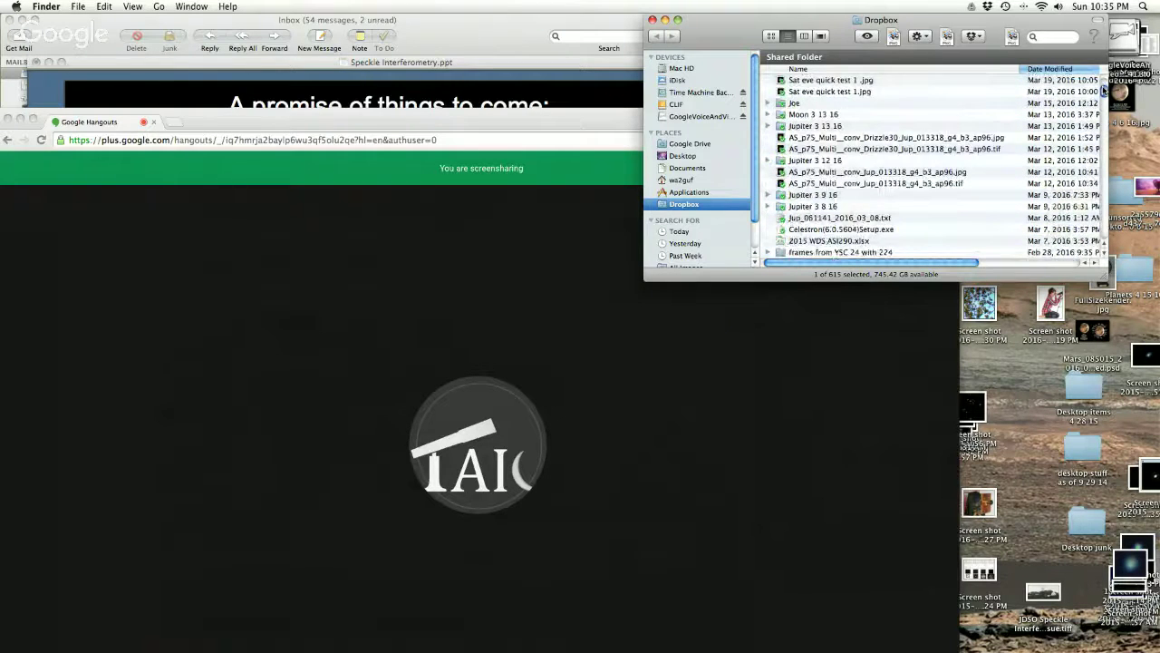
scroll(1104, 89, "down", 3)
scroll(1104, 91, "down", 1)
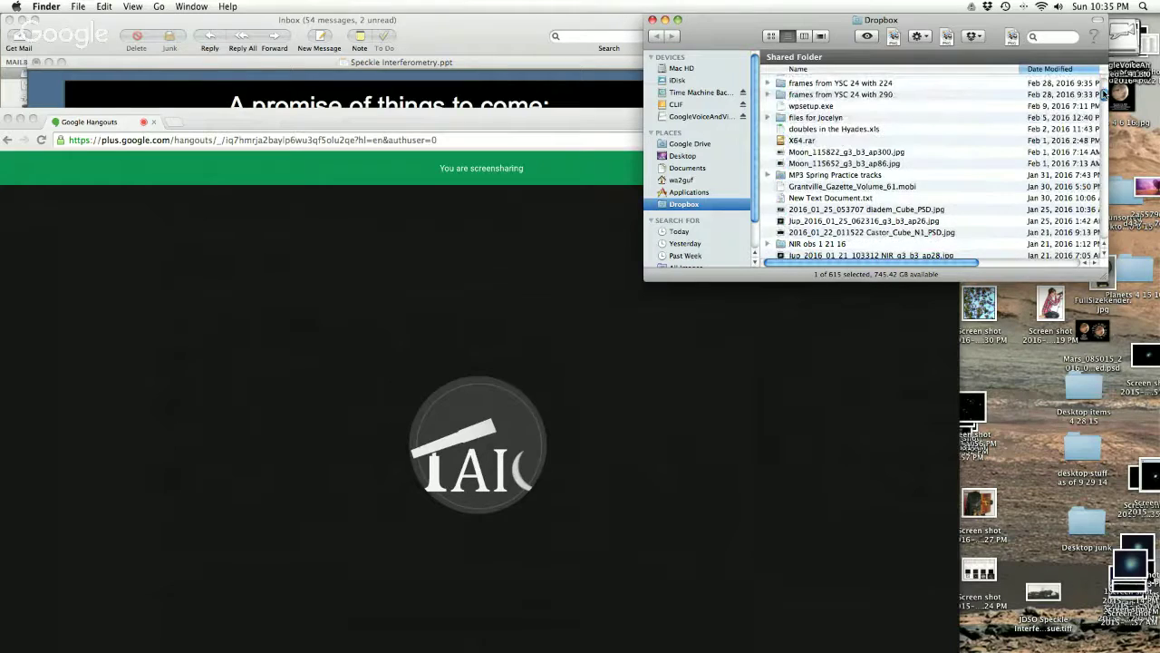
scroll(1104, 92, "up", 6)
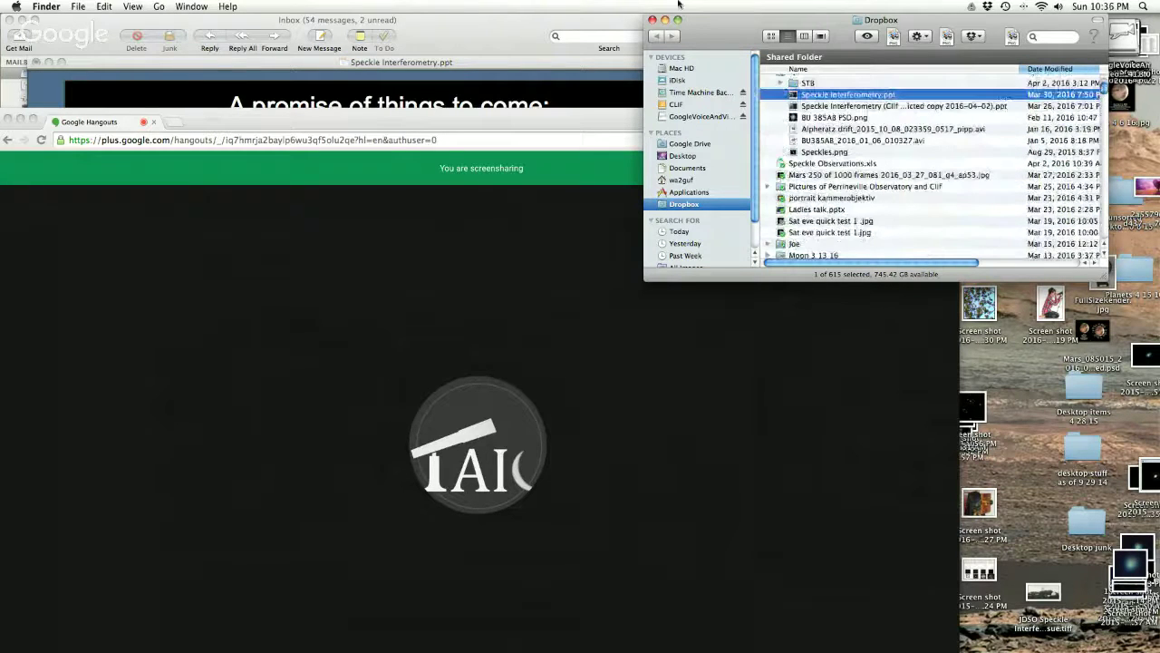
Step: Switch to Firefox and view the Double Star Observation page on Clif's Astronomy Site, down to its autocorrelation images
mouse_move(381, 641)
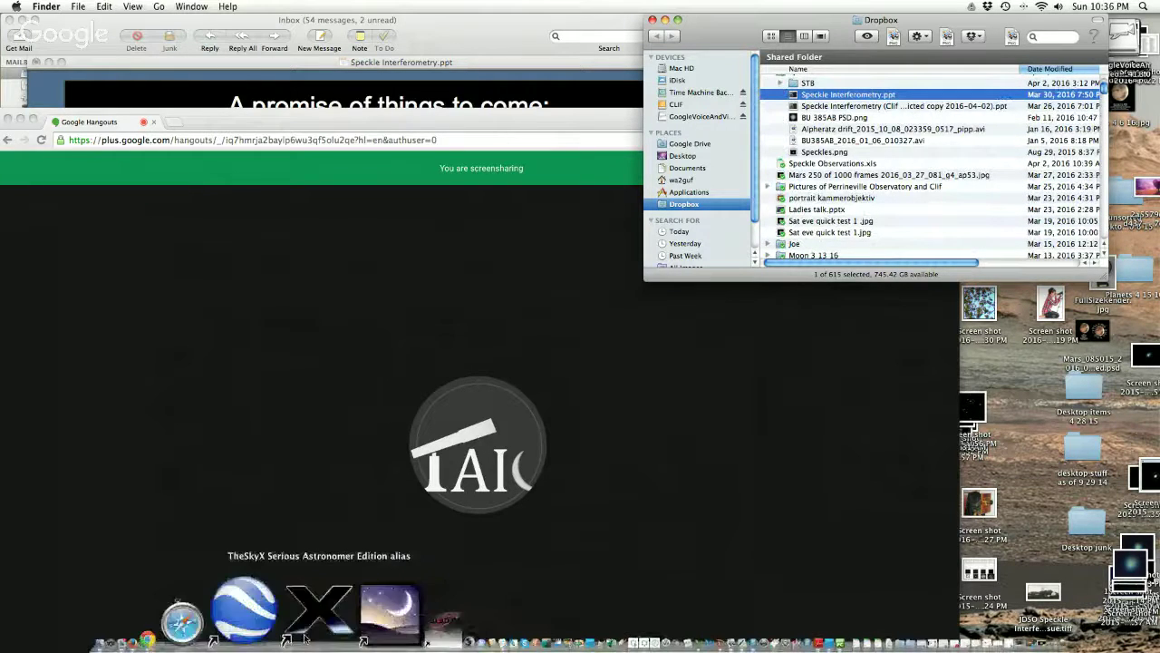
left_click(261, 624)
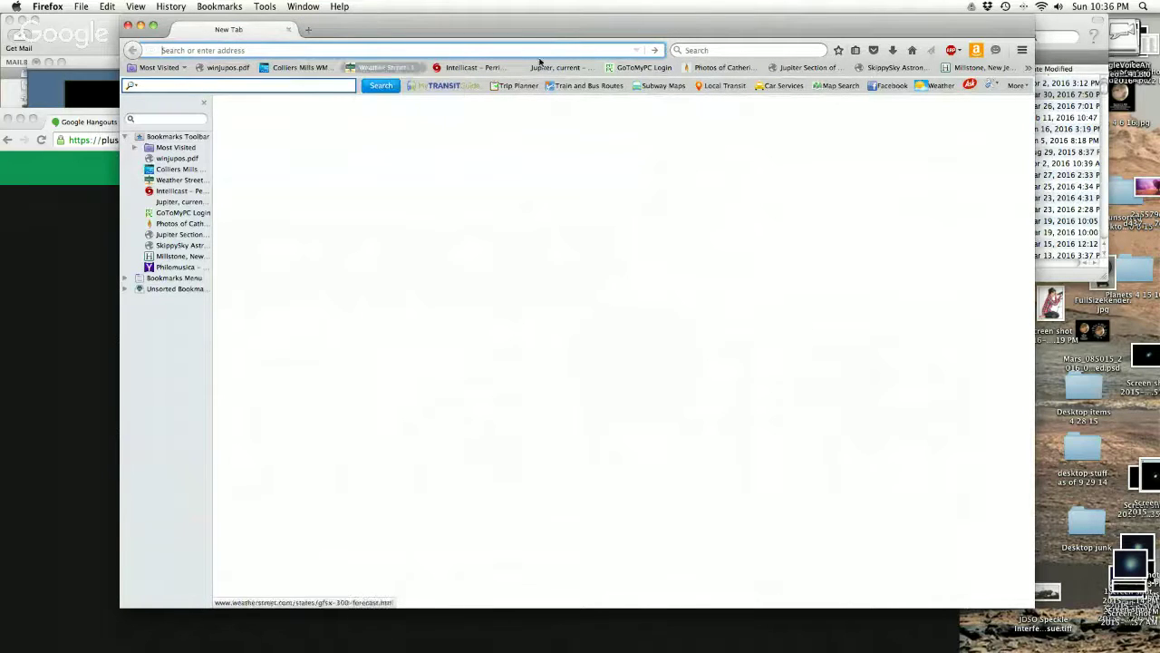
left_click(574, 69)
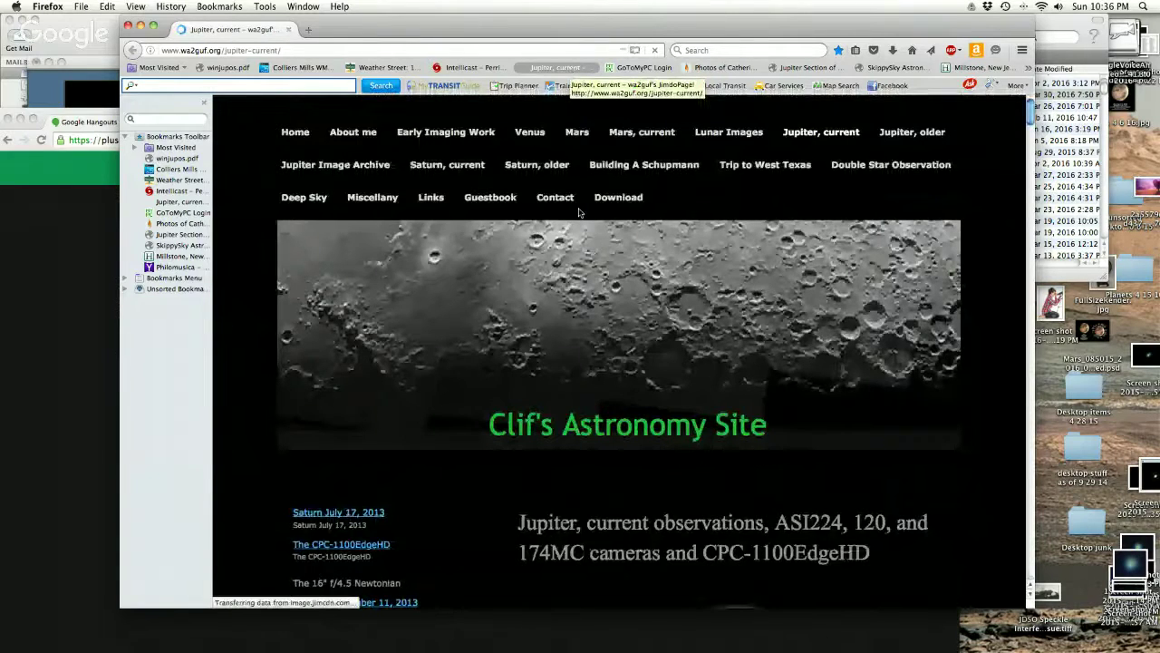
left_click(865, 168)
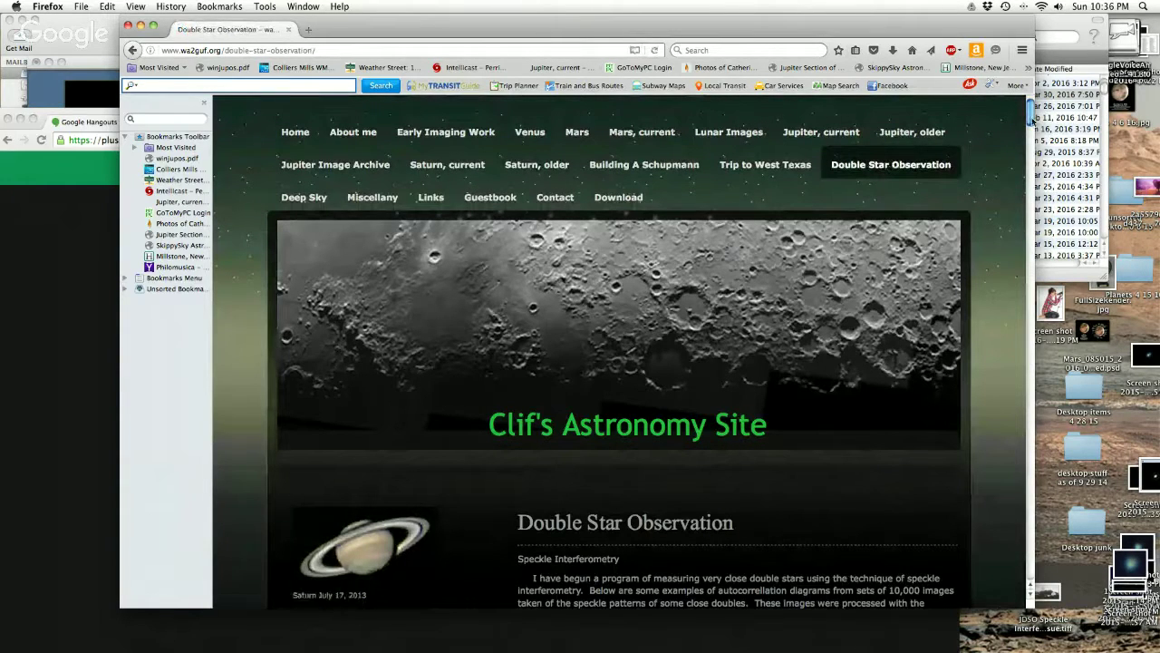
left_click_drag(1034, 116, 1010, 132)
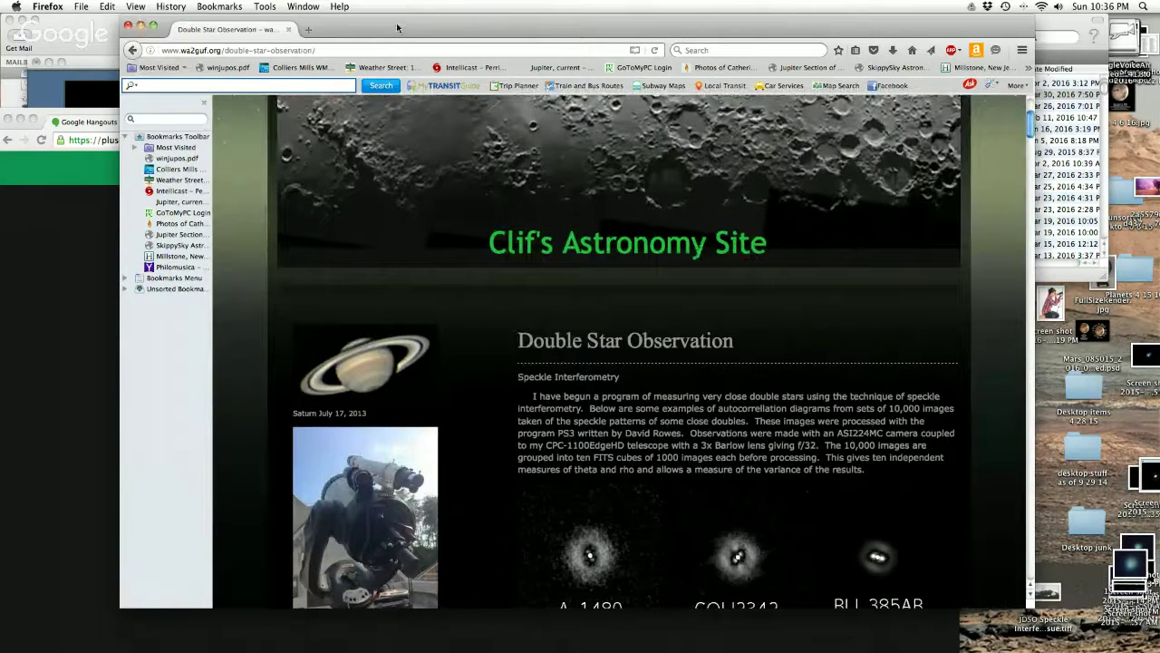
Step: Minimize the Firefox window and return to the Dropbox folder in Finder
mouse_move(389, 22)
left_mouse_down()
mouse_move(373, 53)
mouse_move(407, 21)
left_mouse_up()
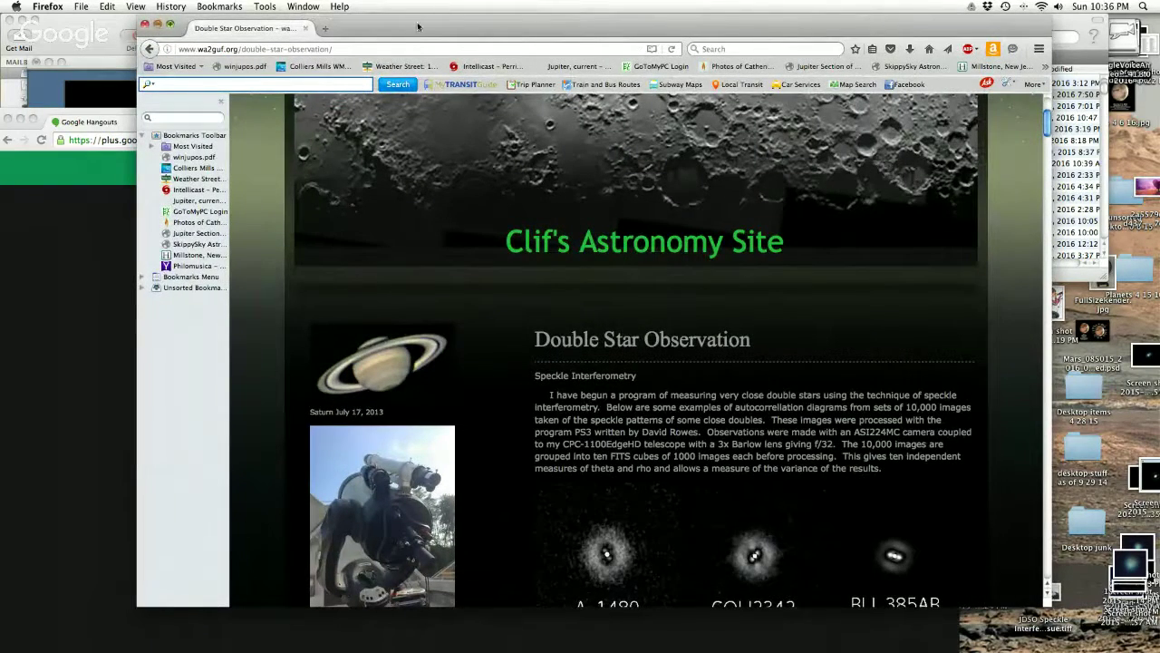
left_click(157, 25)
left_click(723, 31)
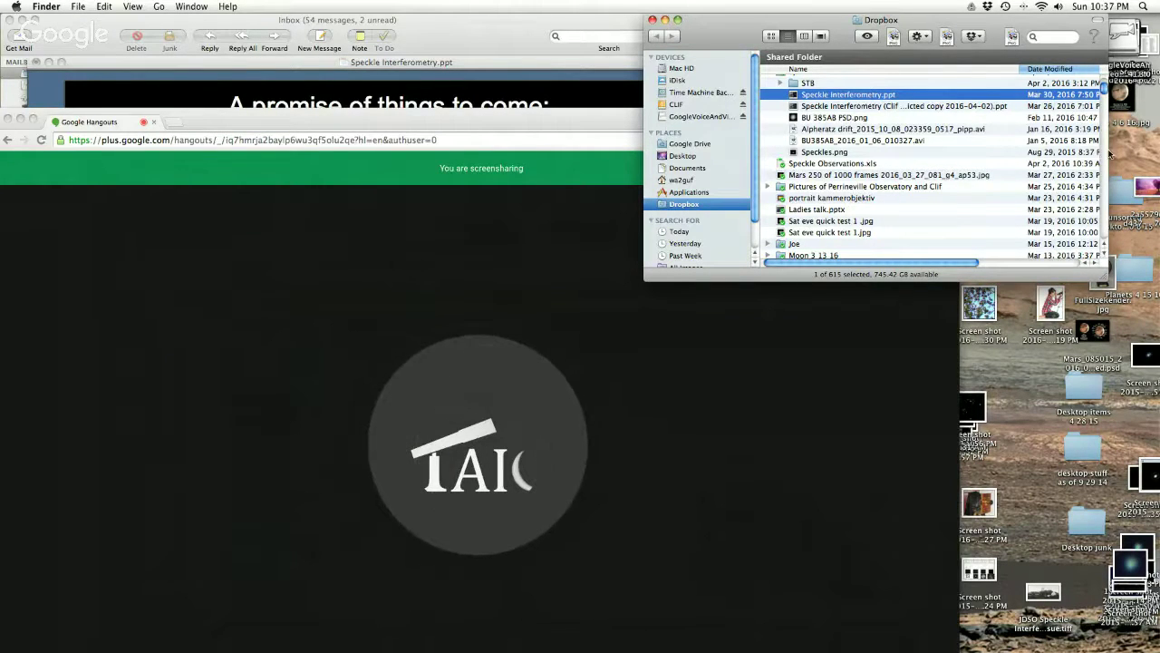
Step: Search the Dropbox file list again, from the newest folders down to the BU 385AB images and older files
scroll(1103, 154, "down", 5)
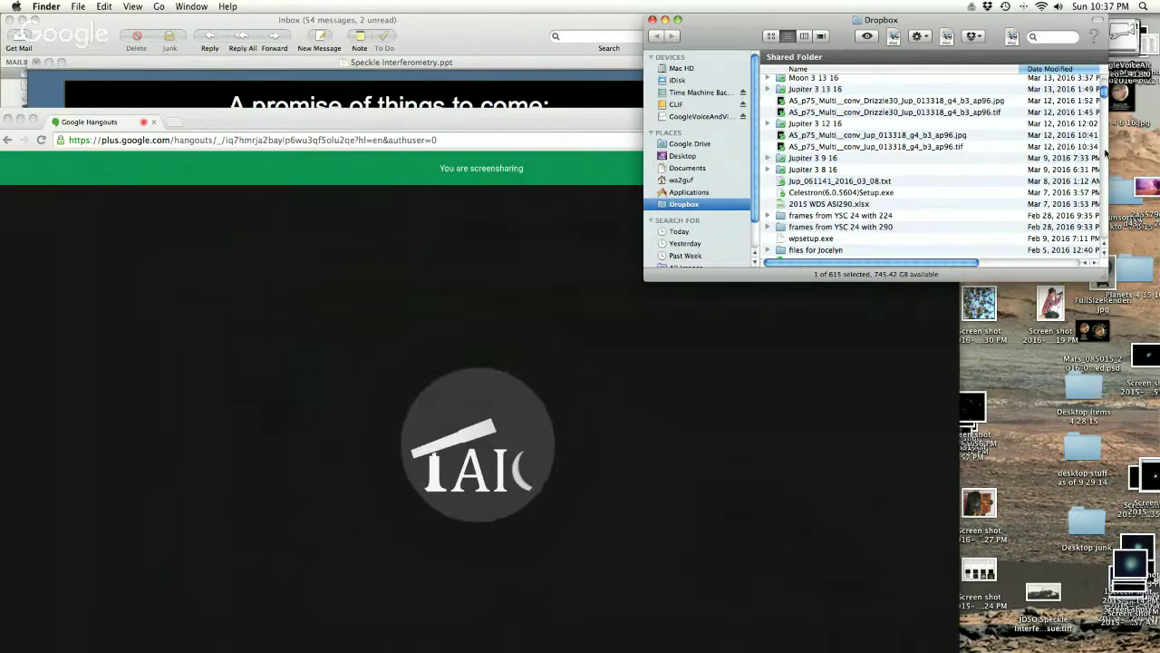
scroll(1103, 154, "down", 5)
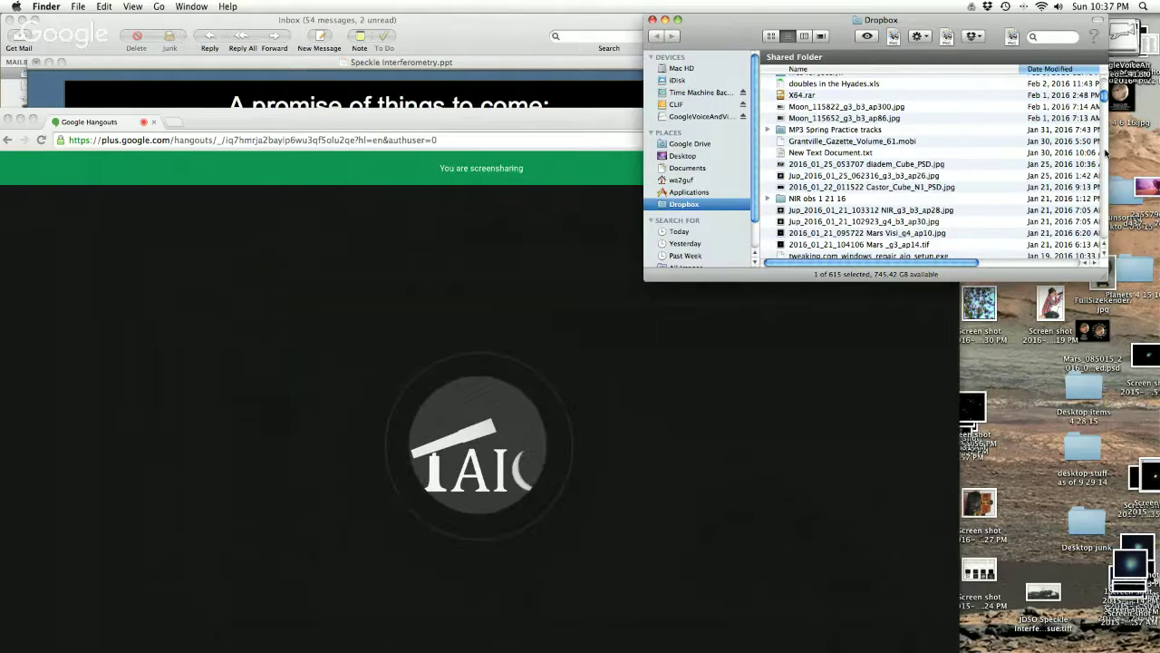
scroll(1105, 154, "down", 5)
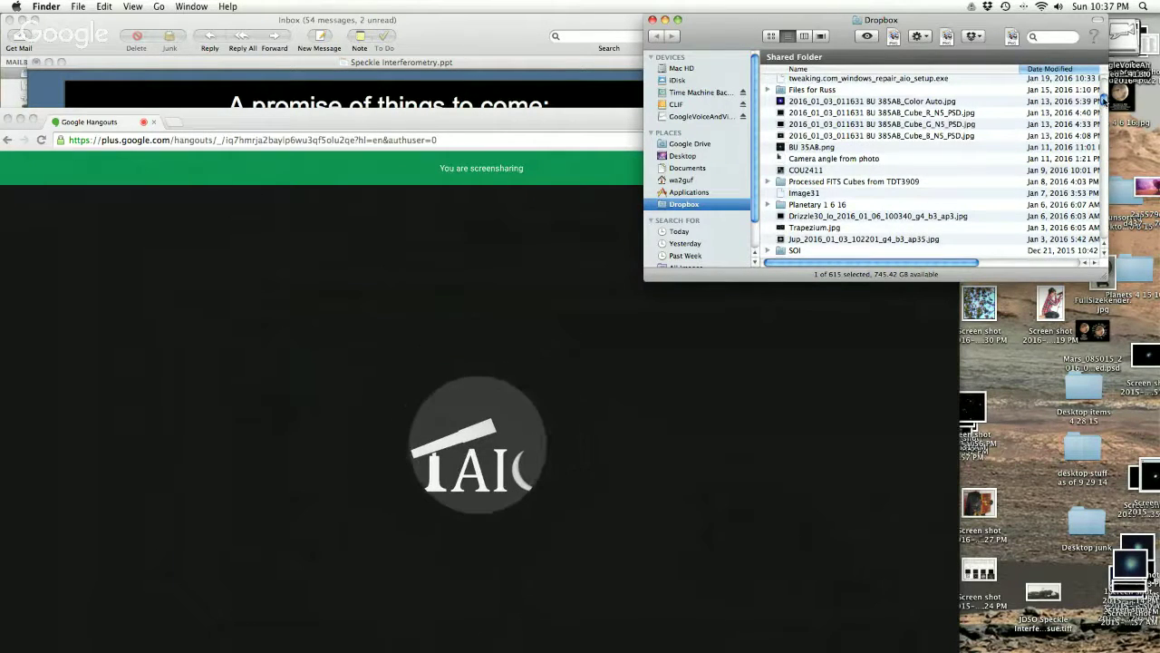
scroll(1106, 91, "up", 10)
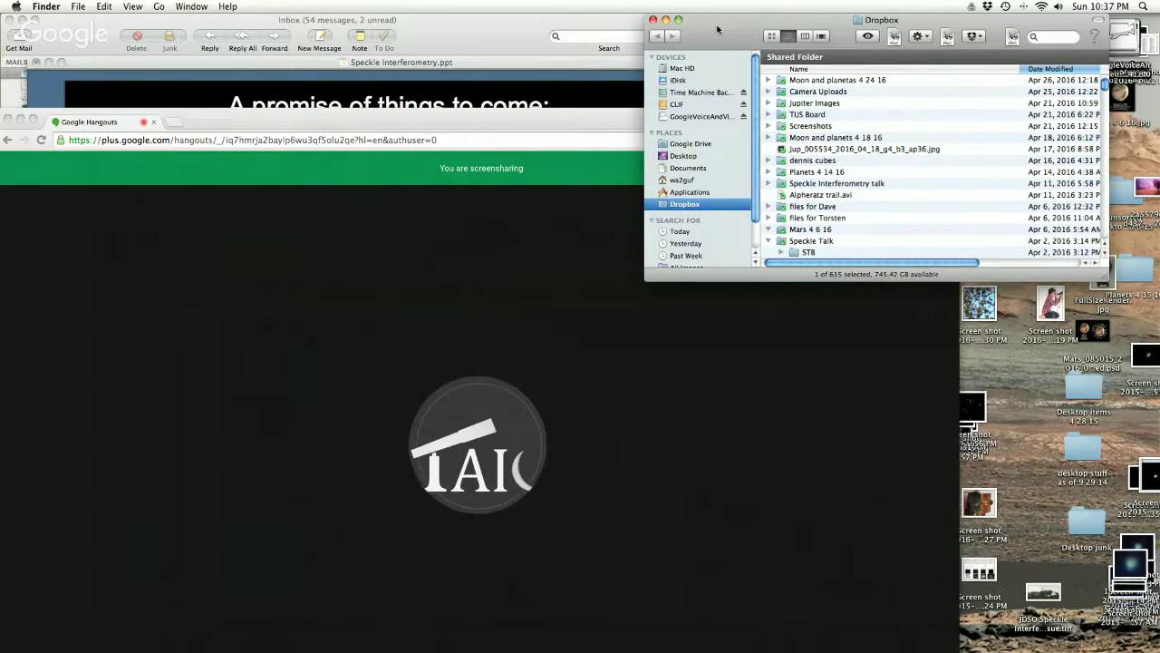
left_click_drag(717, 30, 694, 31)
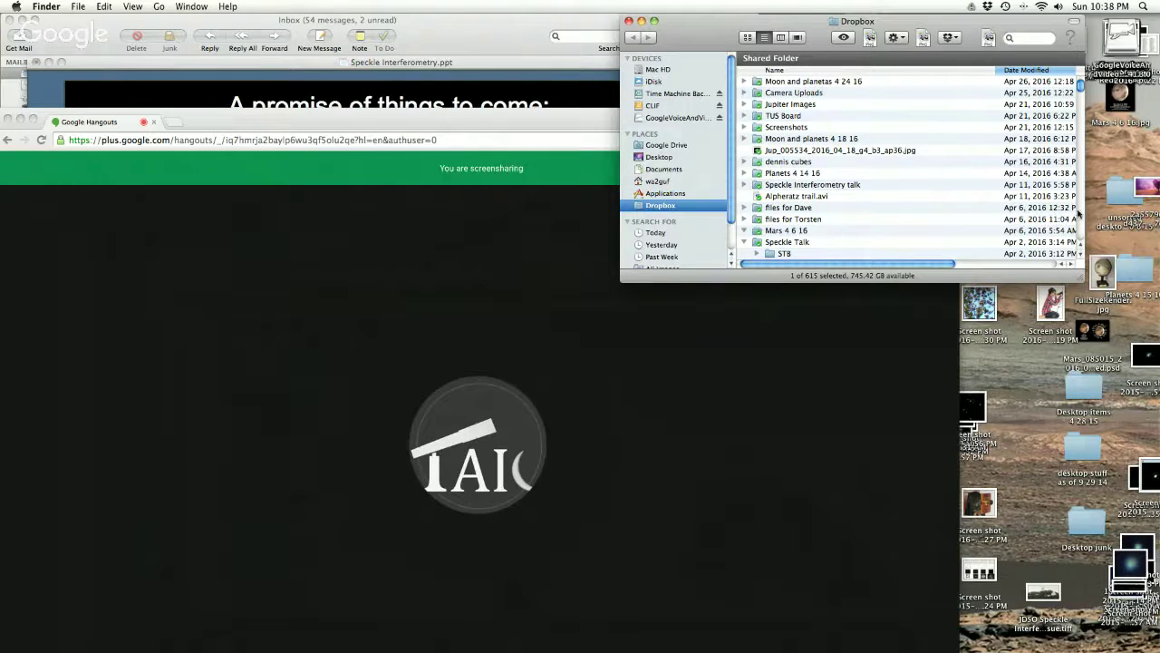
scroll(1081, 212, "down", 5)
scroll(1080, 212, "down", 15)
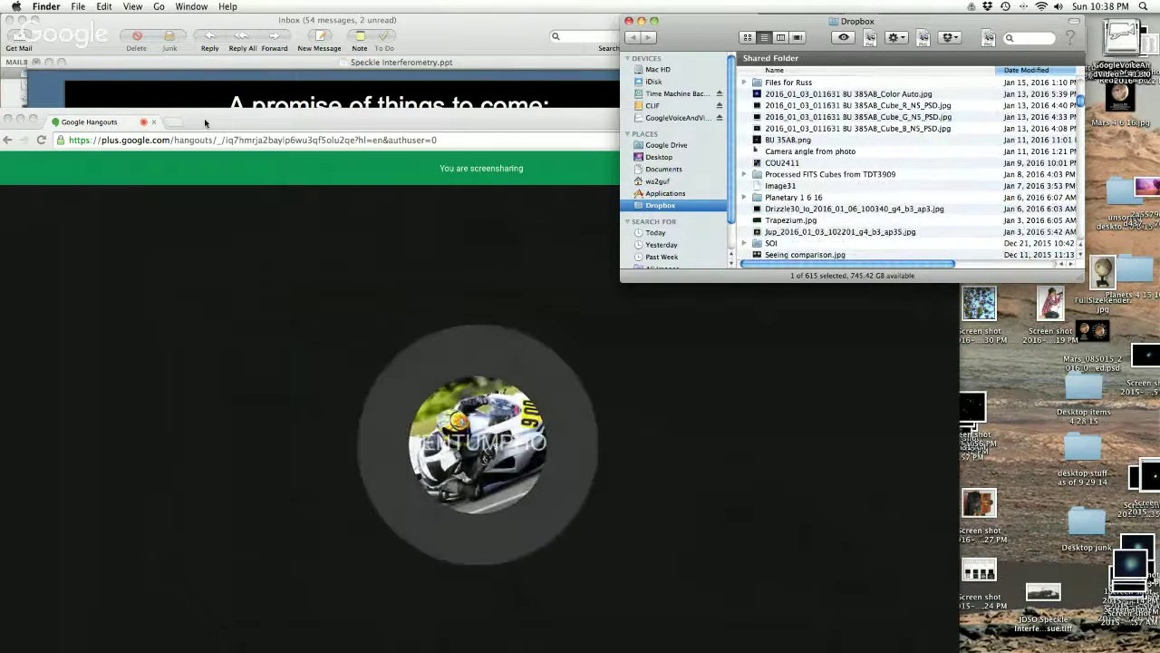
Step: Move the Dropbox window clear of the others and minimize the Mail inbox
mouse_move(205, 119)
left_mouse_down()
mouse_move(331, 105)
mouse_move(317, 63)
mouse_move(209, 119)
left_mouse_up()
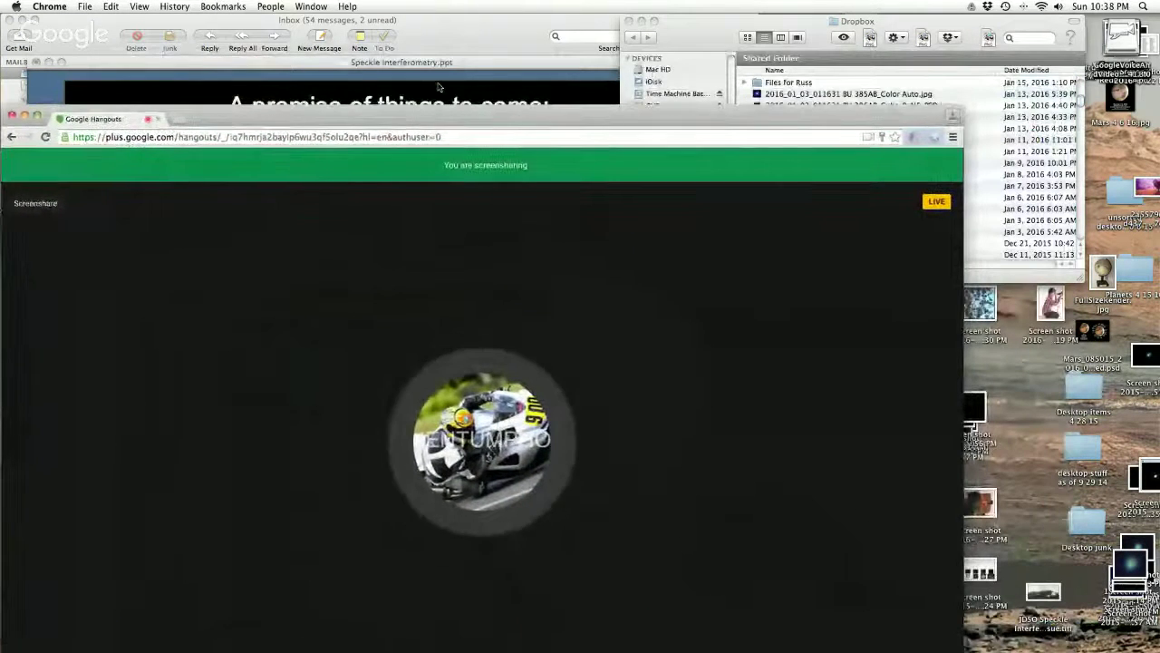
left_click_drag(686, 39, 762, 37)
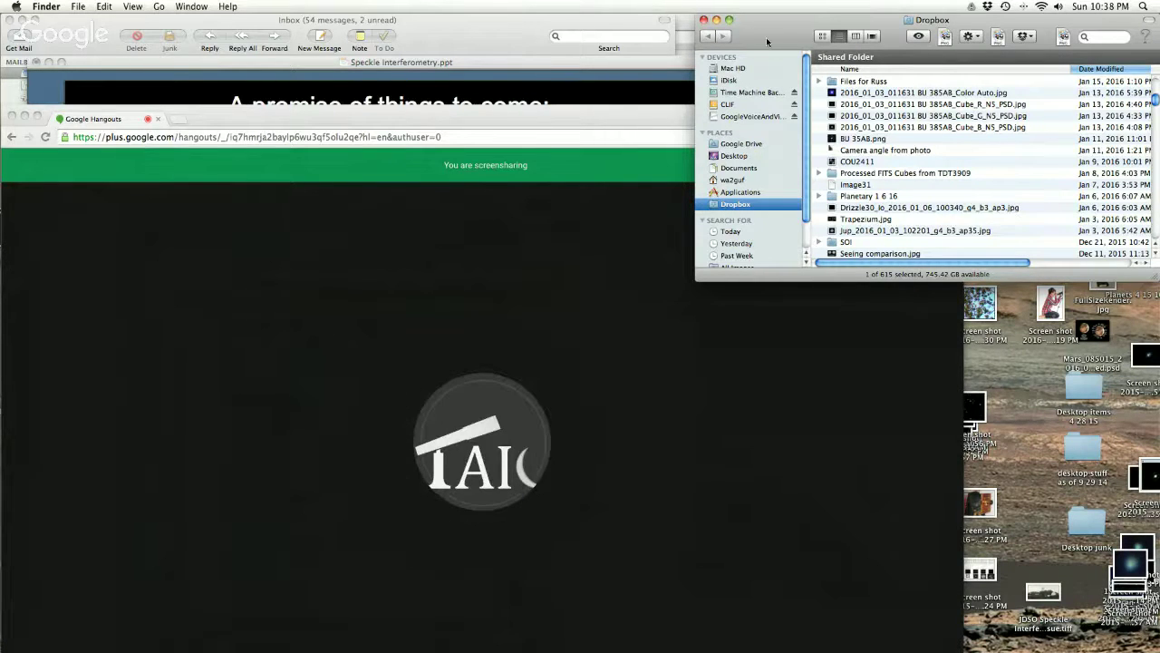
left_click(481, 39)
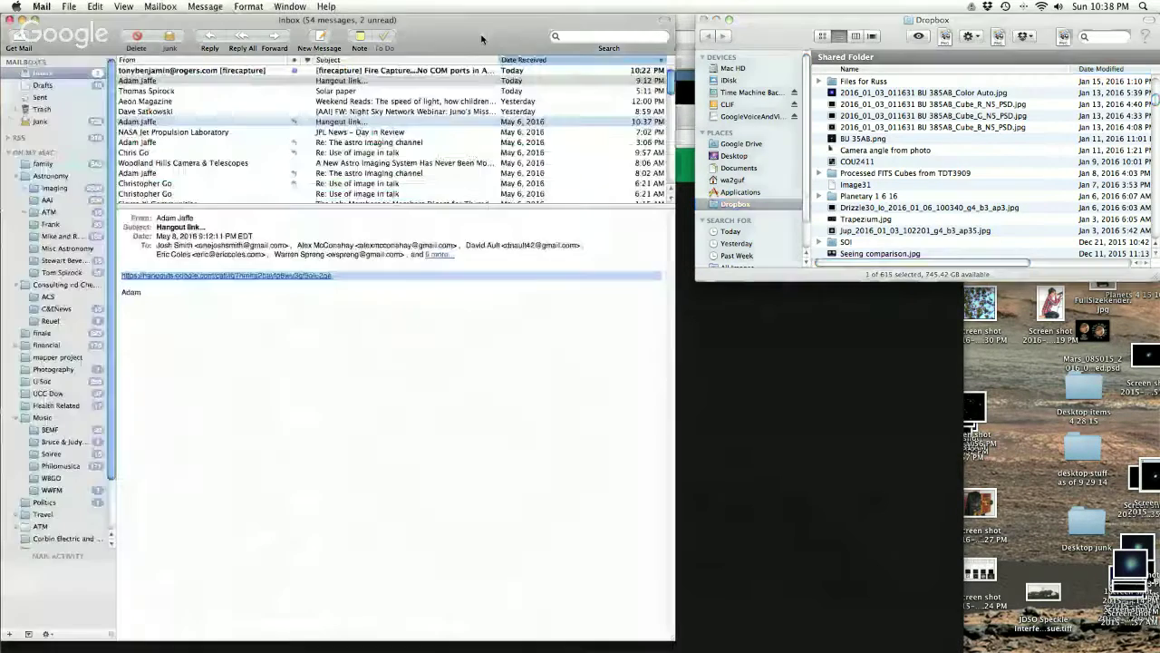
left_click(21, 19)
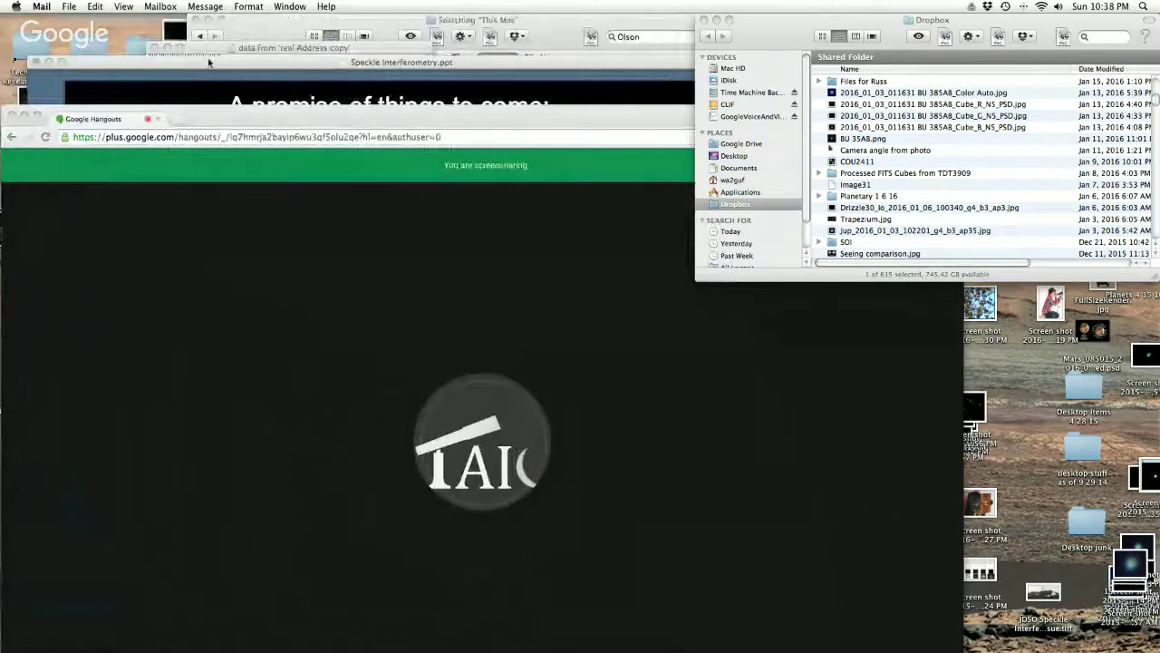
Step: Close the Finder search results window and reposition the Google Hangouts window so its whole call view shows
left_click(535, 25)
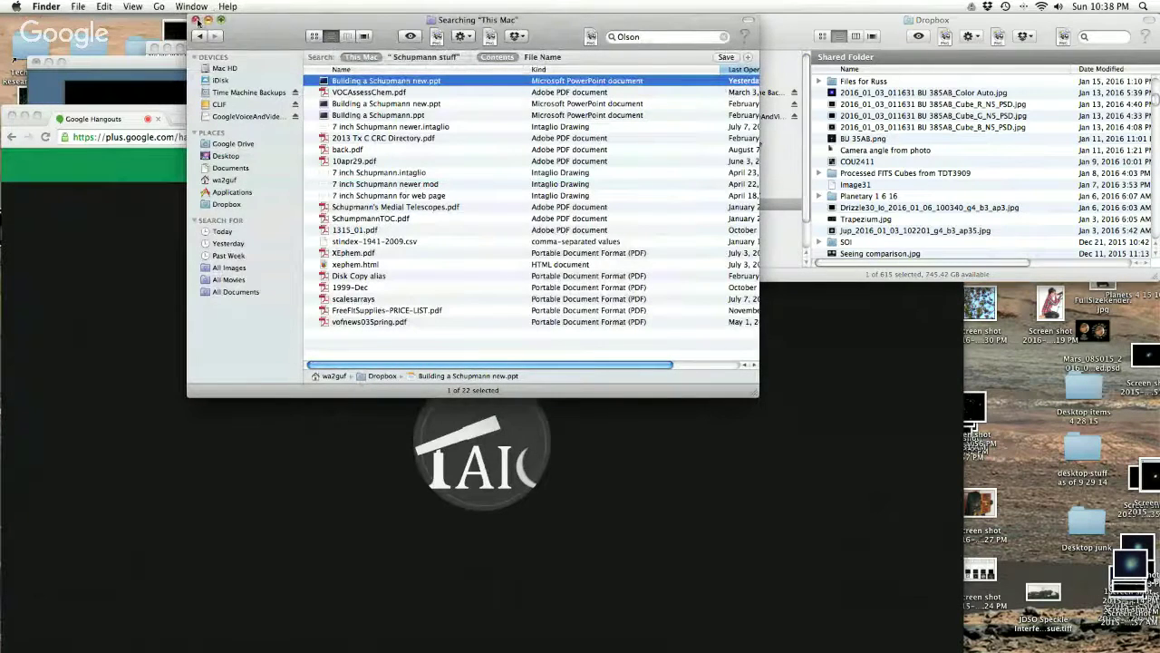
left_click(198, 20)
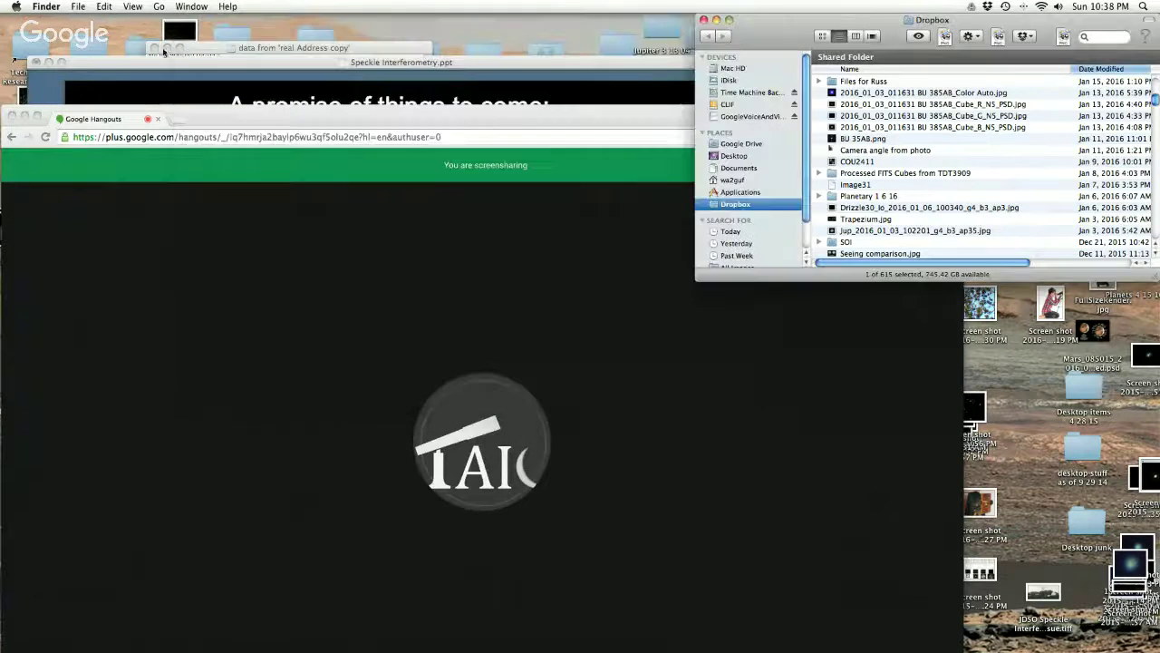
double_click(235, 118)
double_click(302, 96)
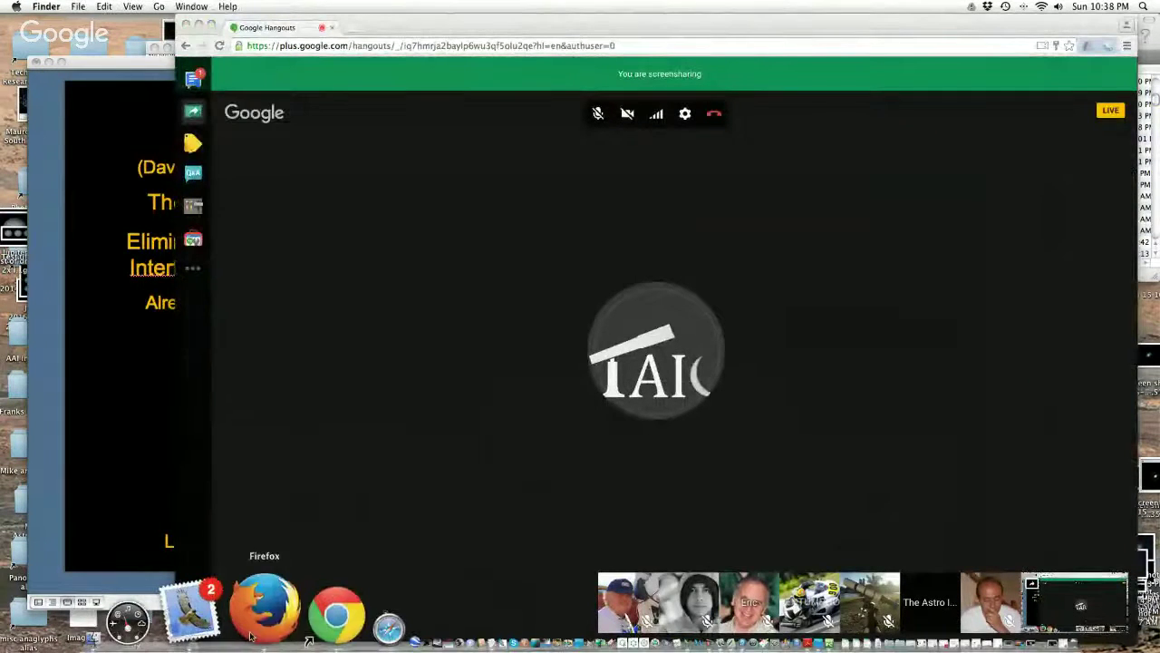
Step: Switch to Firefox, open the bookmarked GoToMyPC login page, and log in with the saved account e-mail and password
left_click(259, 606)
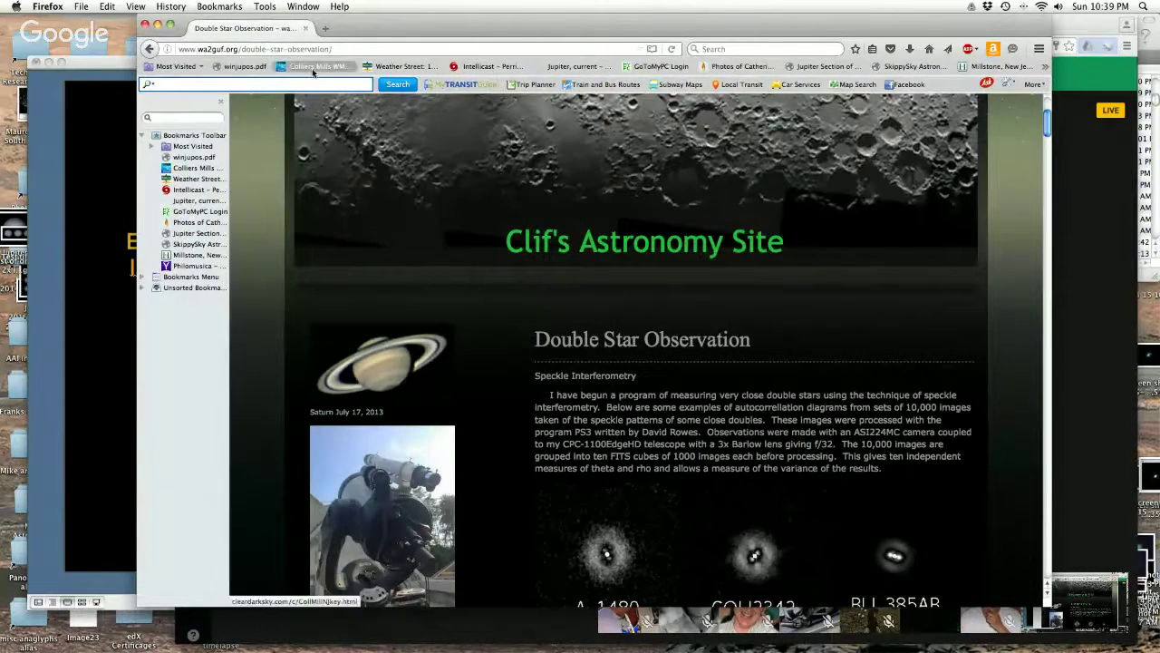
left_click(661, 67)
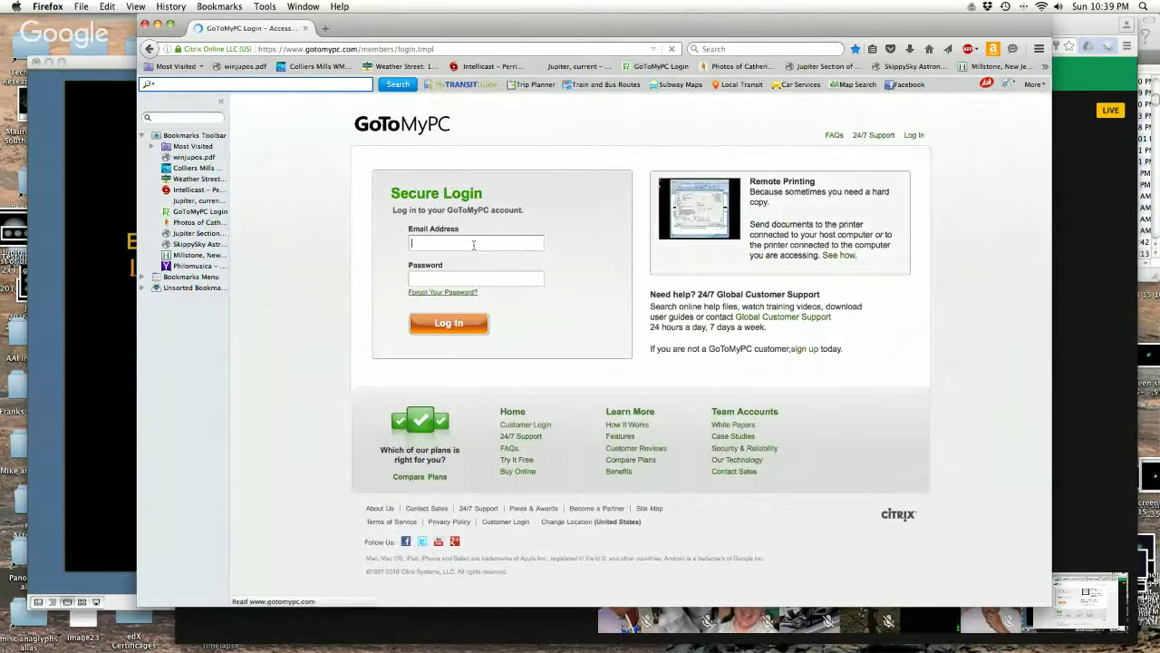
left_click(474, 246)
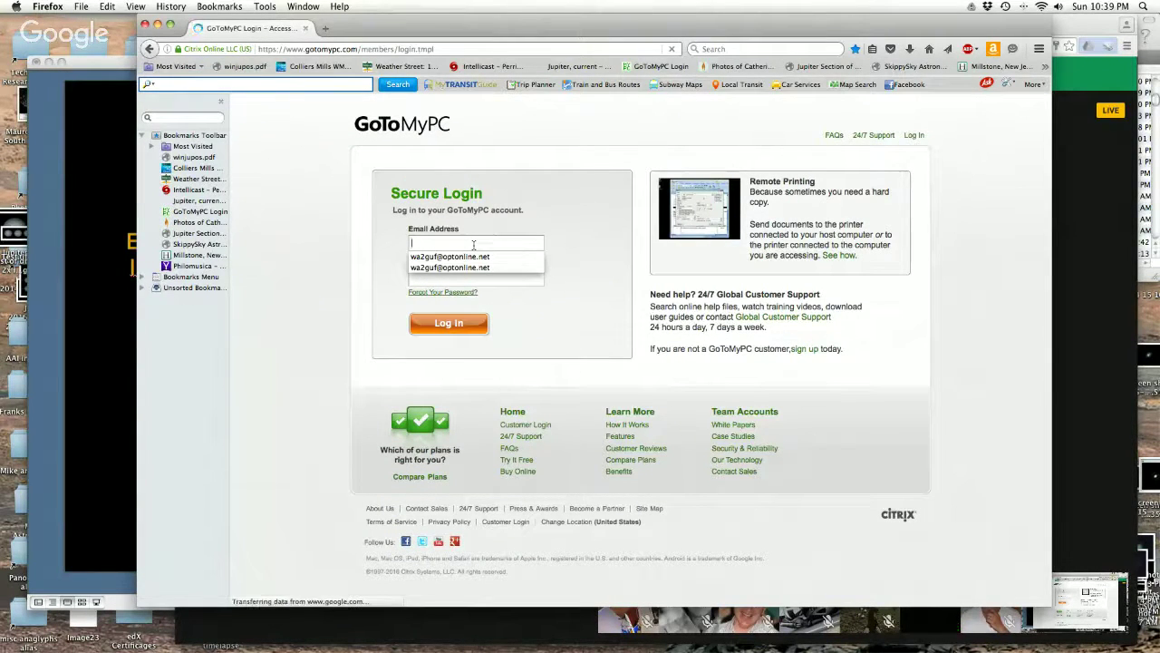
type("wa")
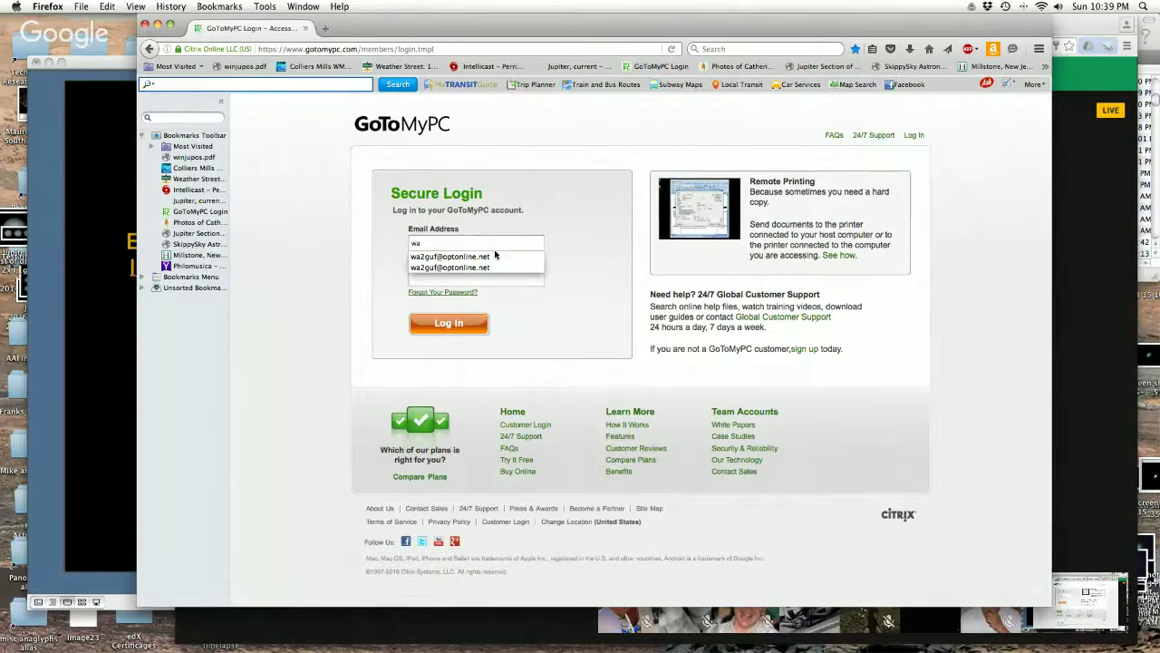
left_click(495, 265)
left_click(449, 322)
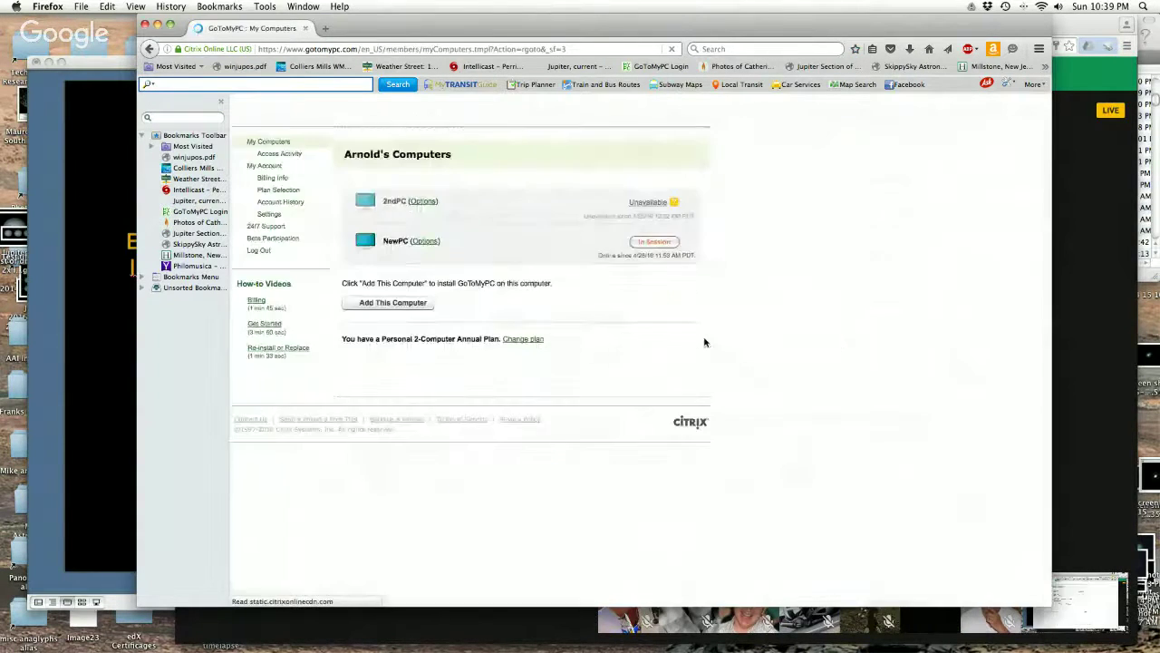
Step: Start a remote connection to NewPC, ending the session in progress, and keep only its access code prompt over the browser
left_click(655, 241)
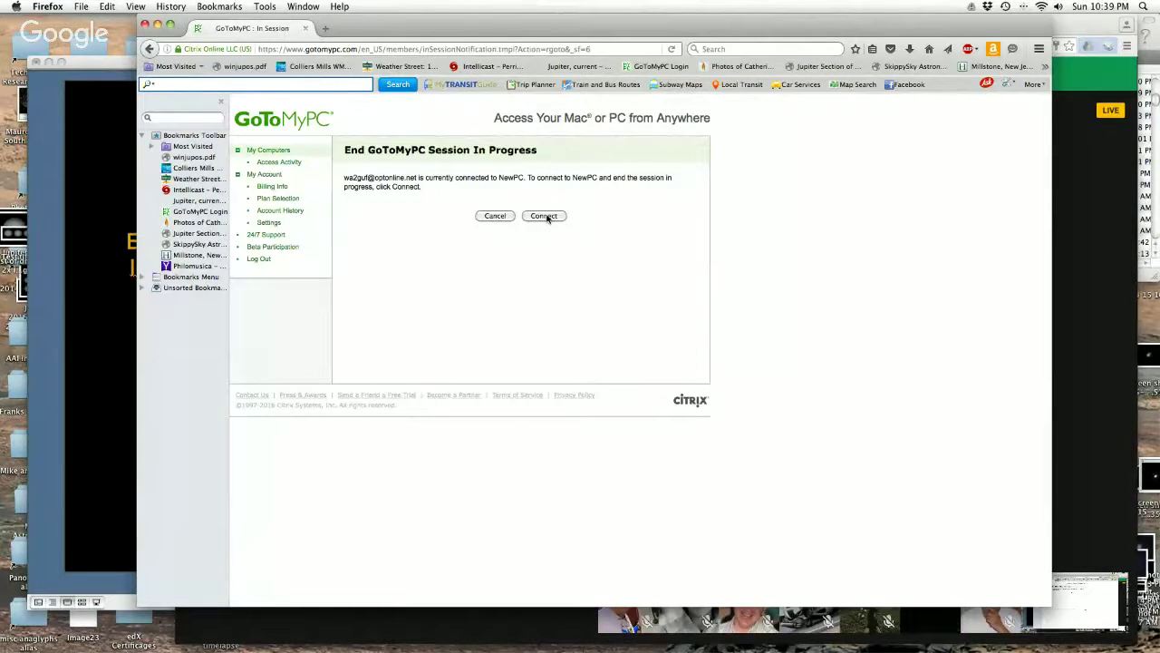
left_click(545, 216)
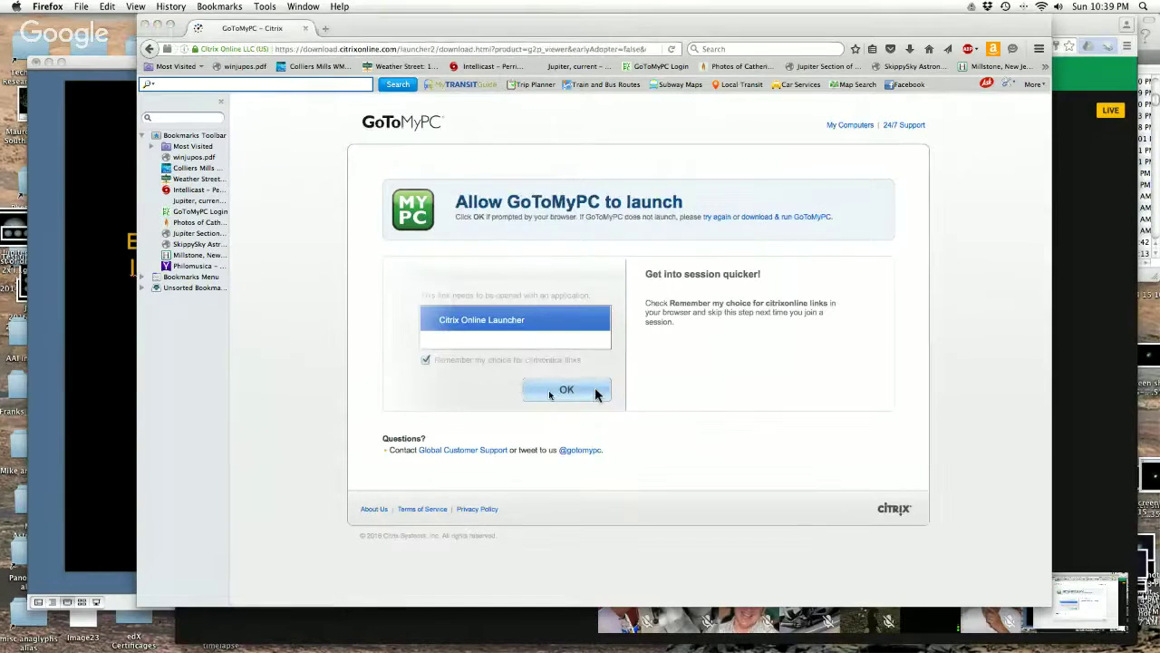
left_click(596, 394)
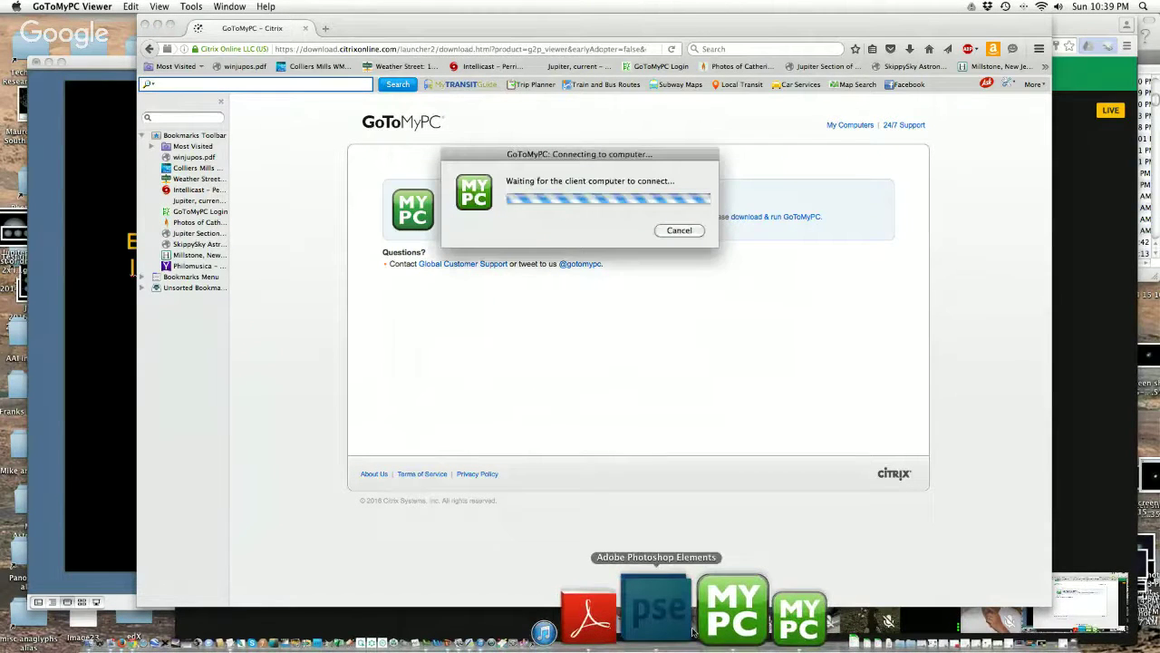
left_click(689, 630)
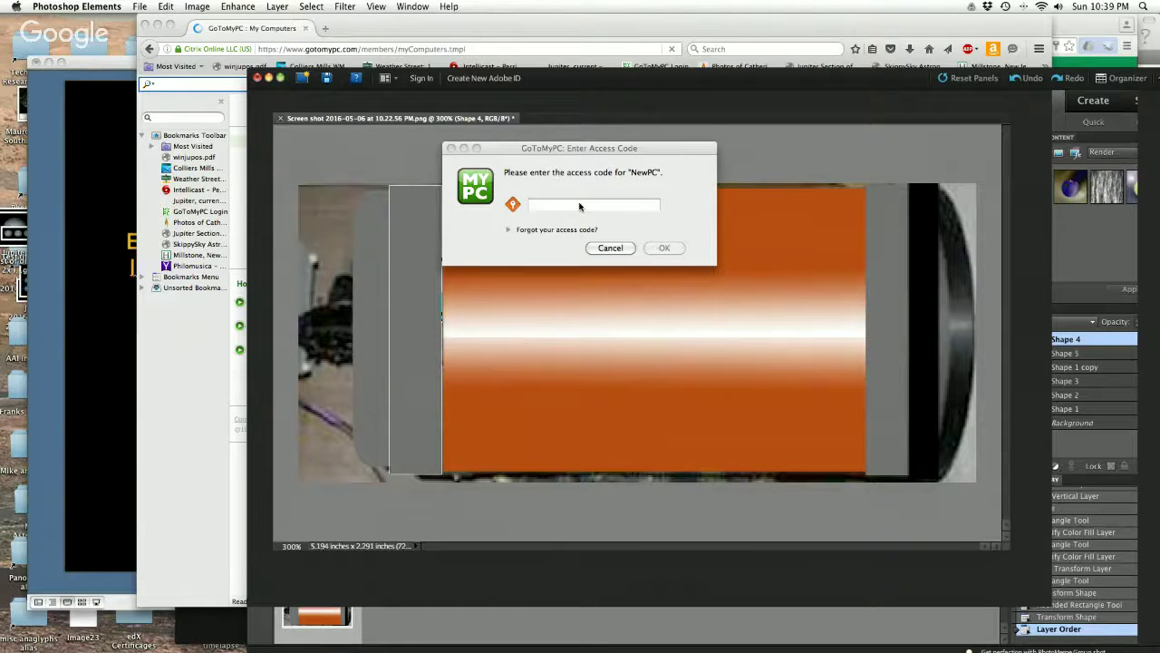
left_click(269, 78)
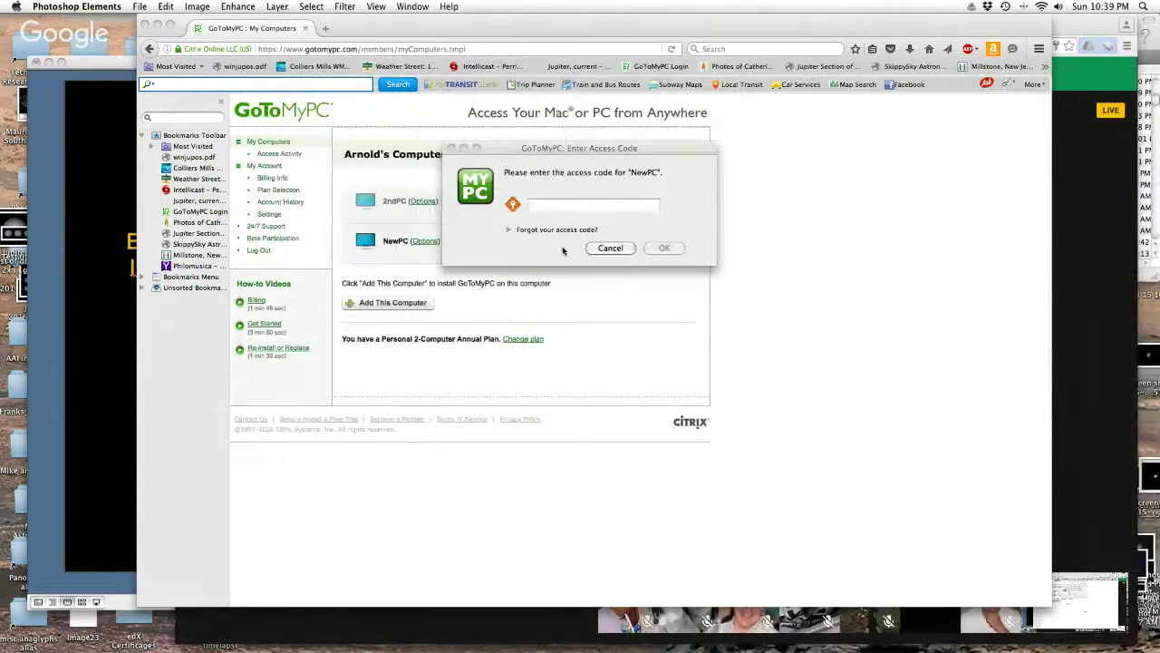
Step: Enter the access code for NewPC to connect to it, and close the WinJUPOS program on the remote desktop
left_click(540, 205)
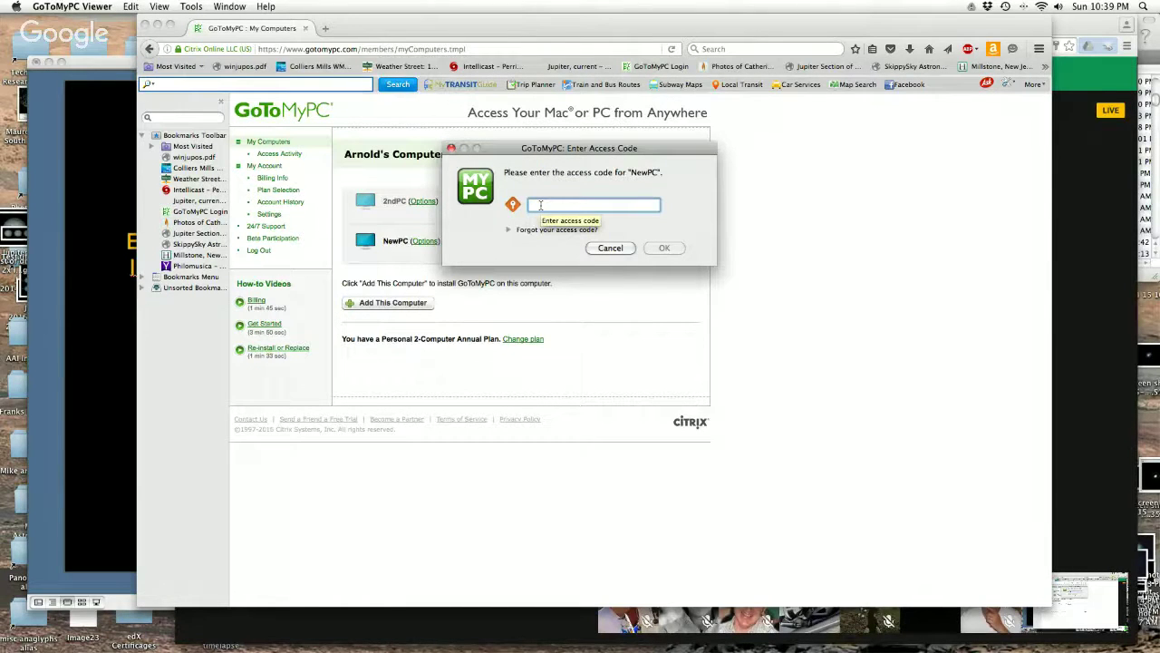
type("•••")
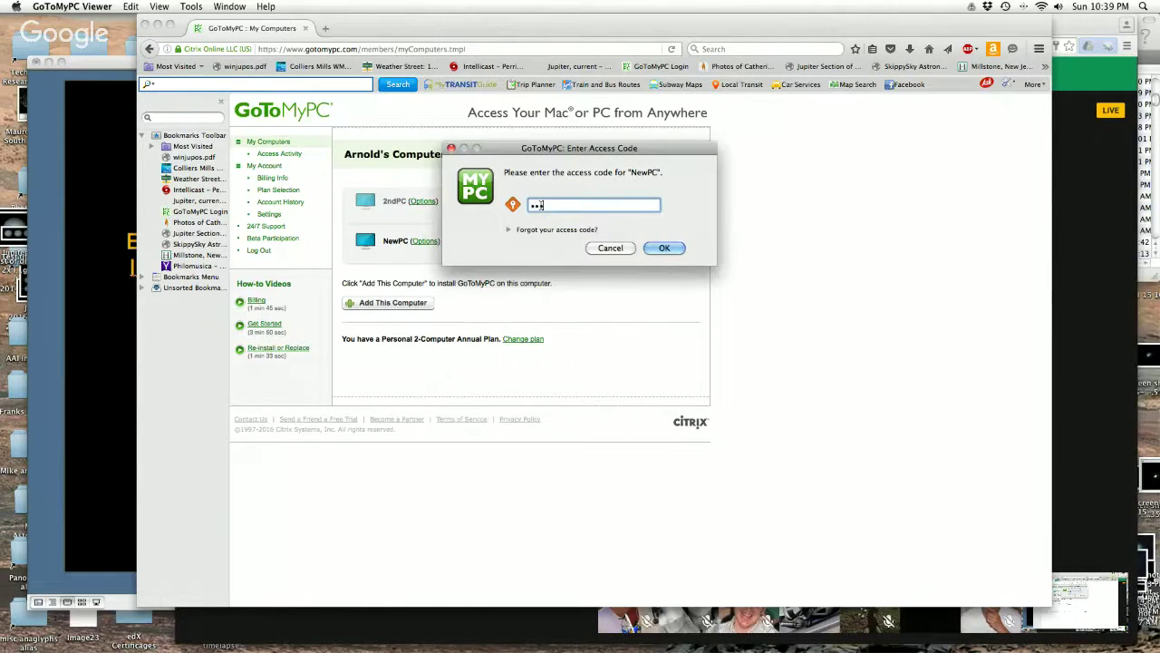
type("••••••")
left_click(668, 249)
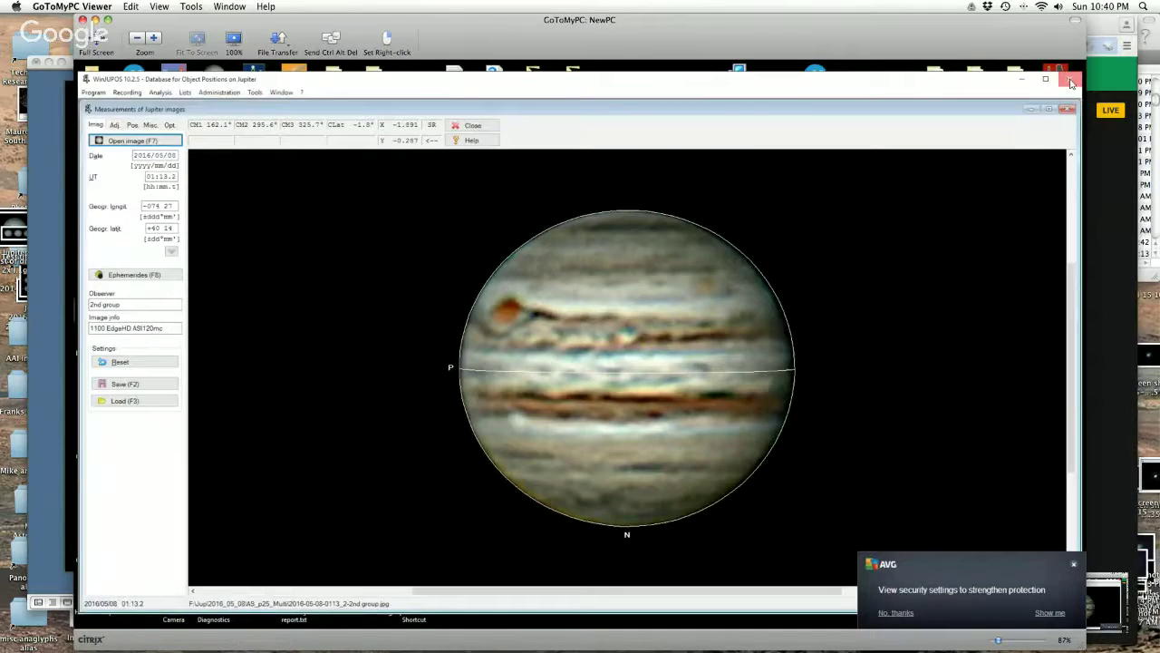
left_click(1070, 80)
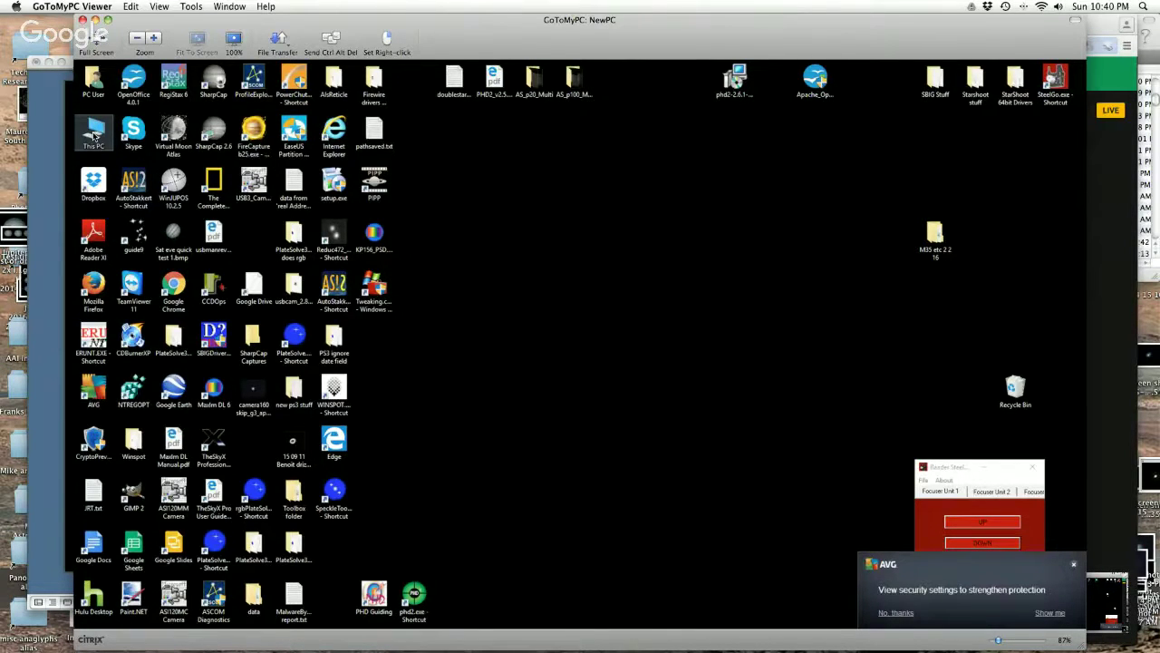
Step: Open This PC, move its window away from the desktop icons, and check the DATA (F:) drive for the doublestar folder
double_click(94, 134)
left_click_drag(236, 81, 485, 82)
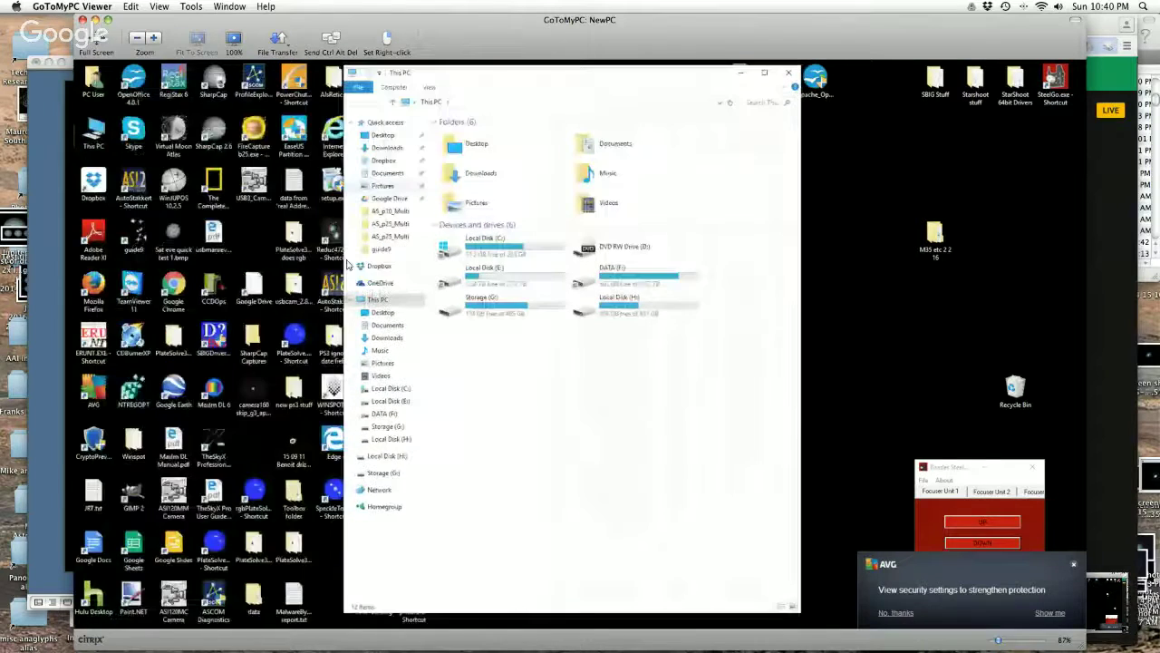
left_click(613, 281)
double_click(615, 282)
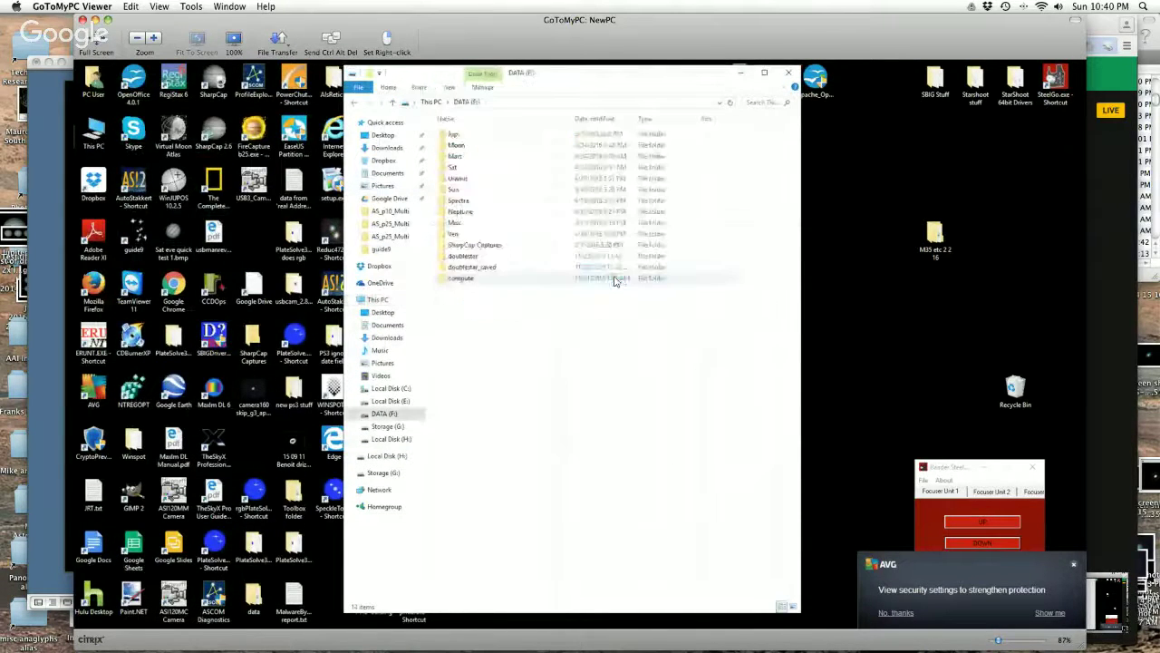
left_click(454, 261)
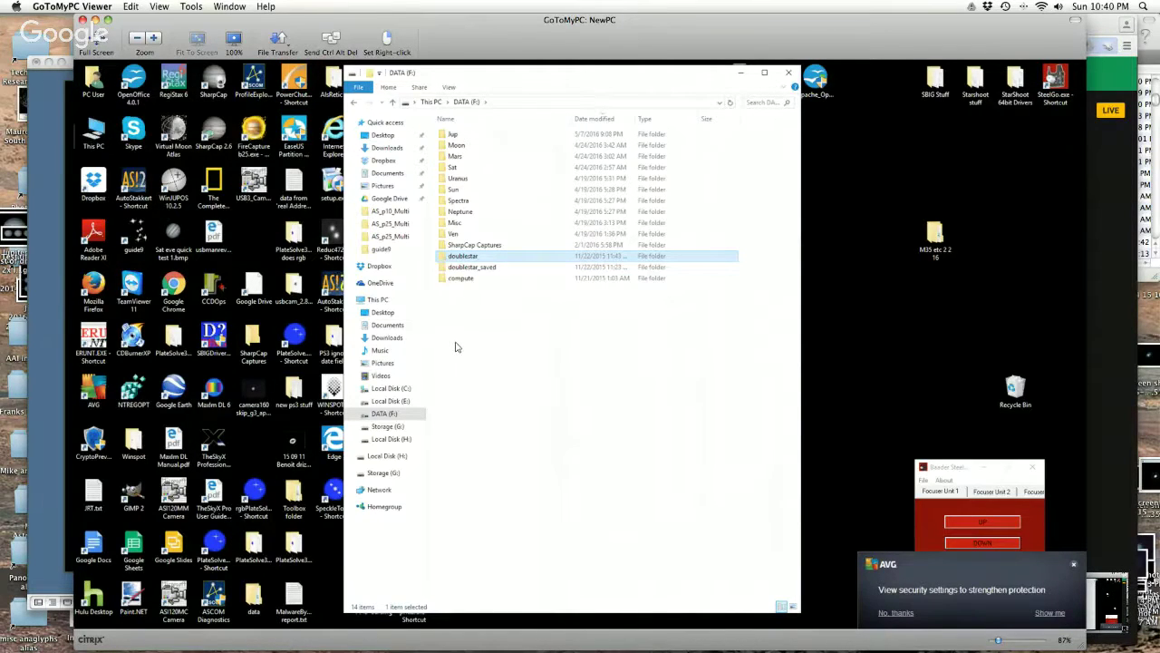
Step: Open the 2016_01_03_021803 trapezium folder inside the doublestar folder on Local Disk (E:)
left_click(431, 103)
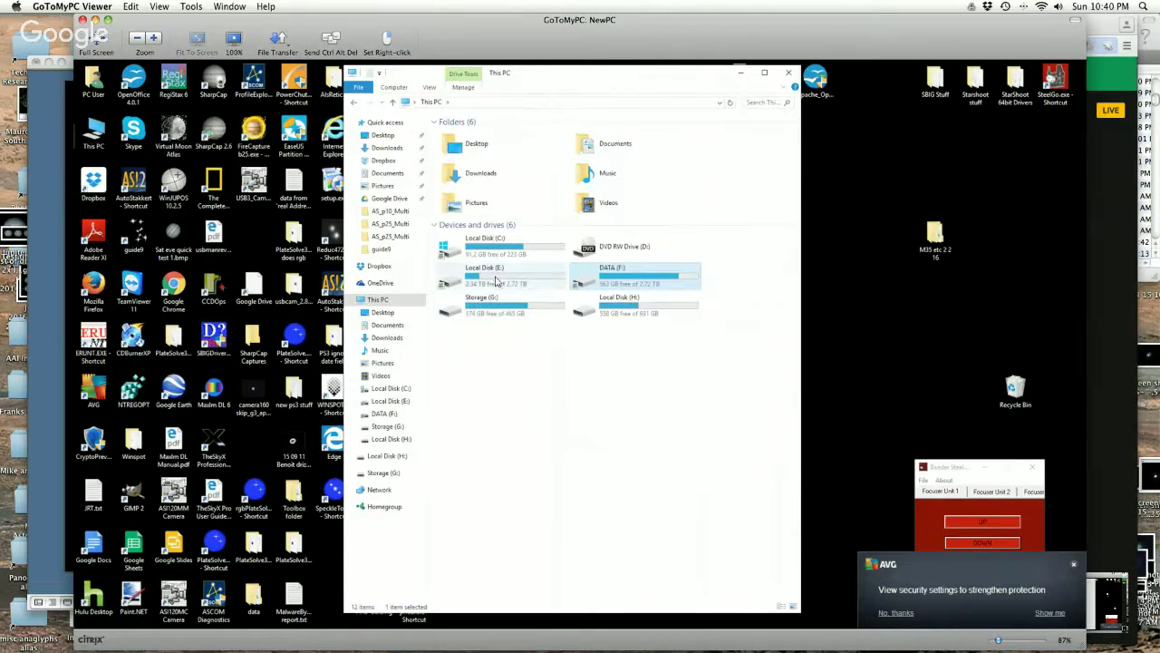
double_click(495, 281)
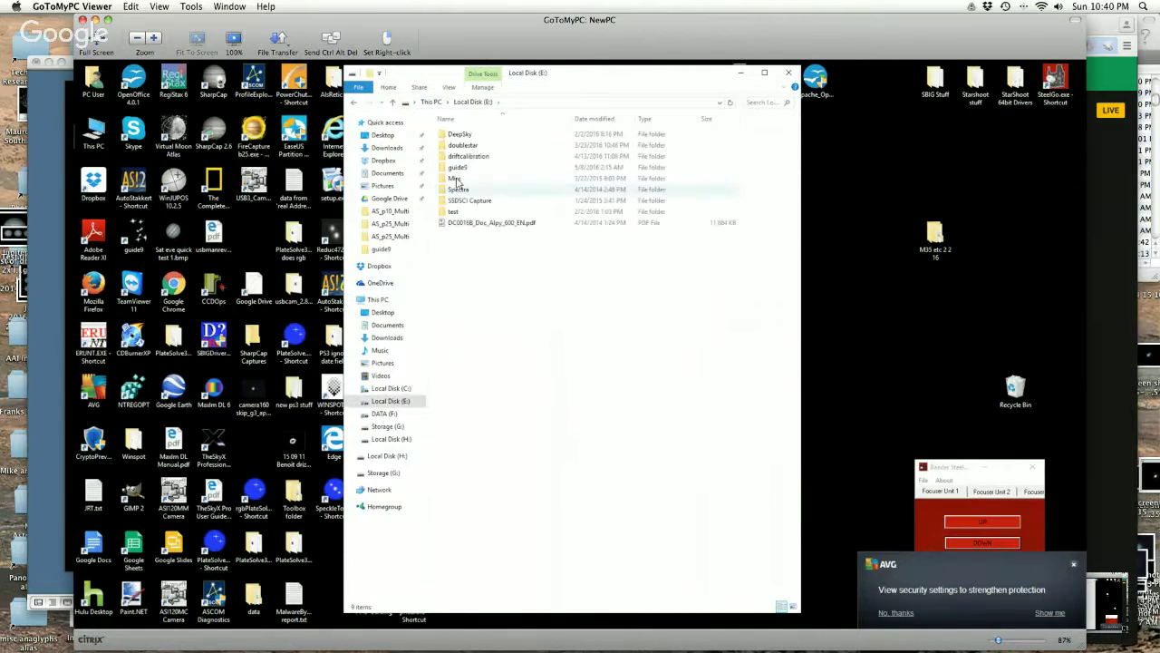
left_click(460, 146)
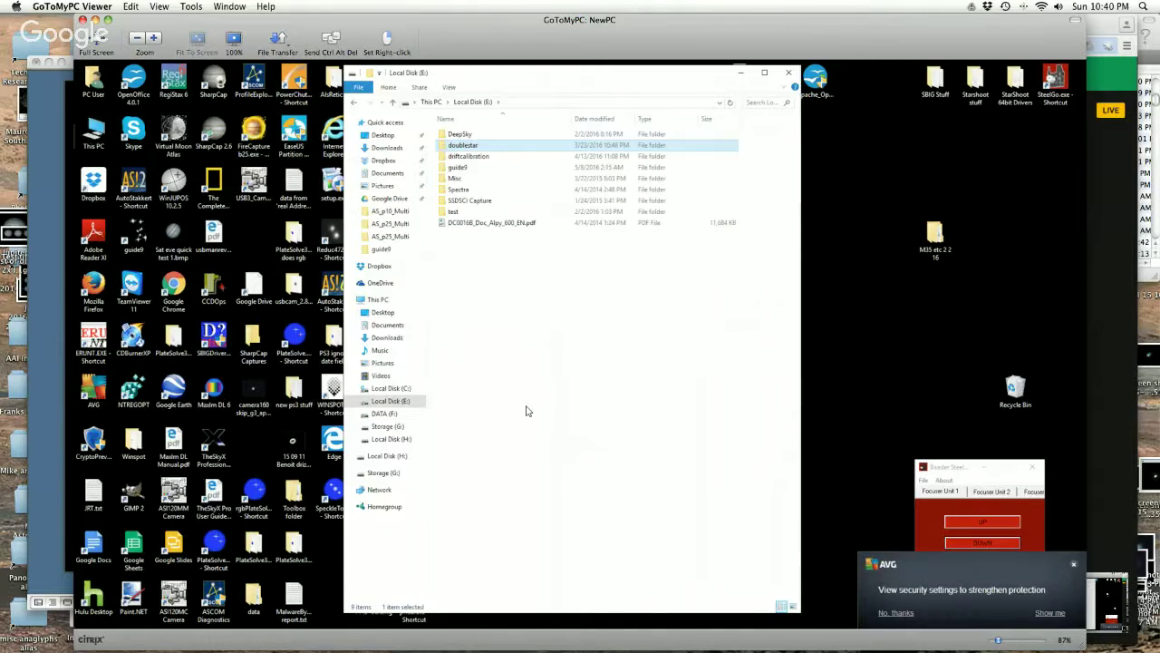
double_click(444, 147)
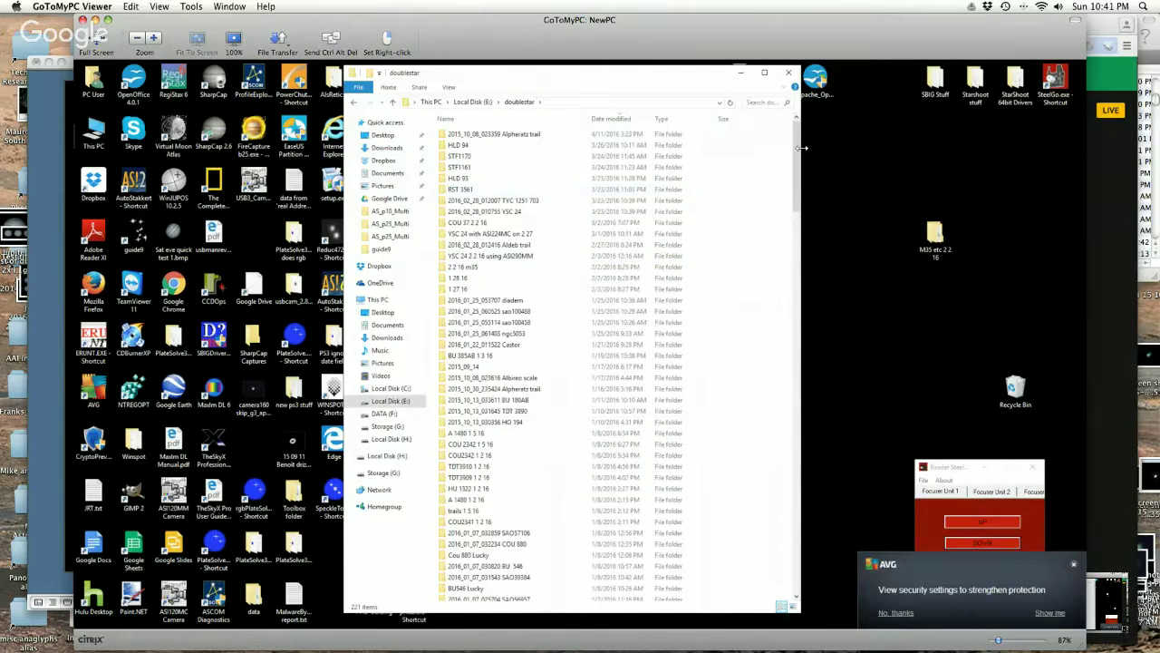
left_click_drag(798, 155, 809, 211)
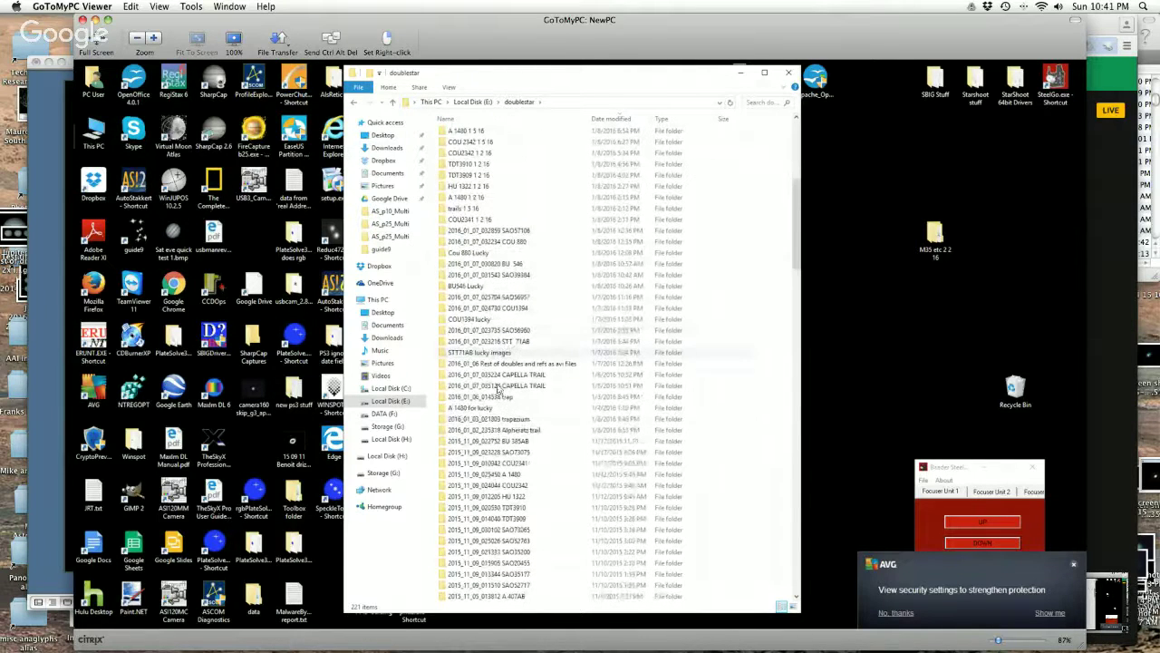
double_click(498, 423)
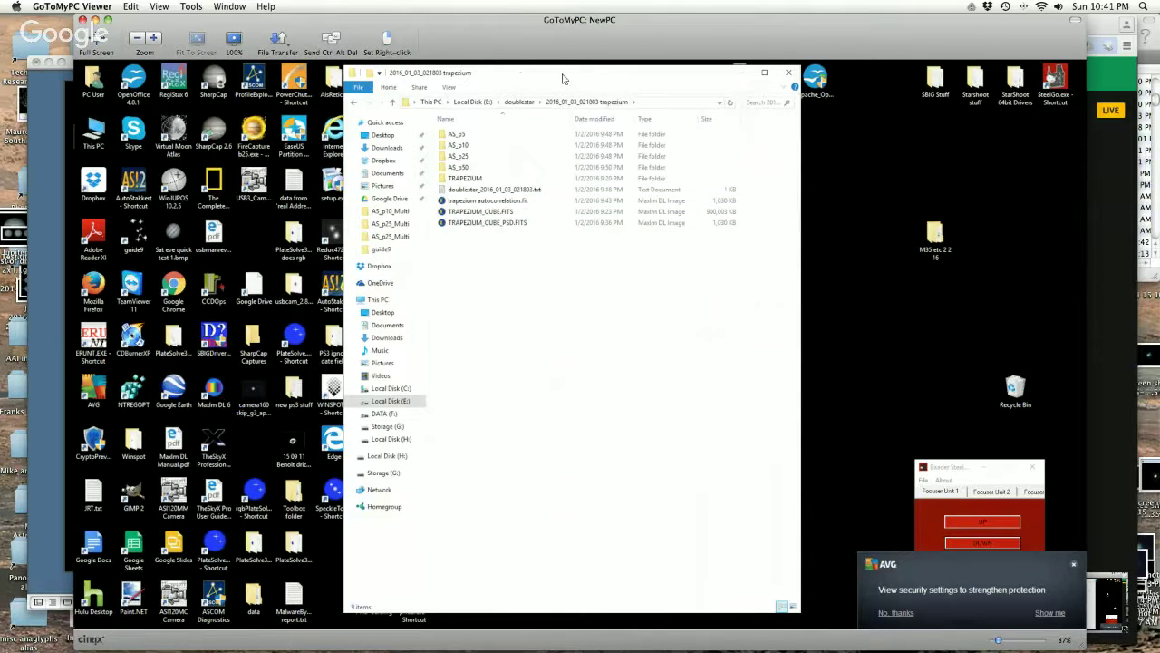
Step: Move the trapezium folder window off the desktop shortcuts, then start SpeckleToolBox and open its Speckle Reduction tool
left_click_drag(562, 79, 608, 74)
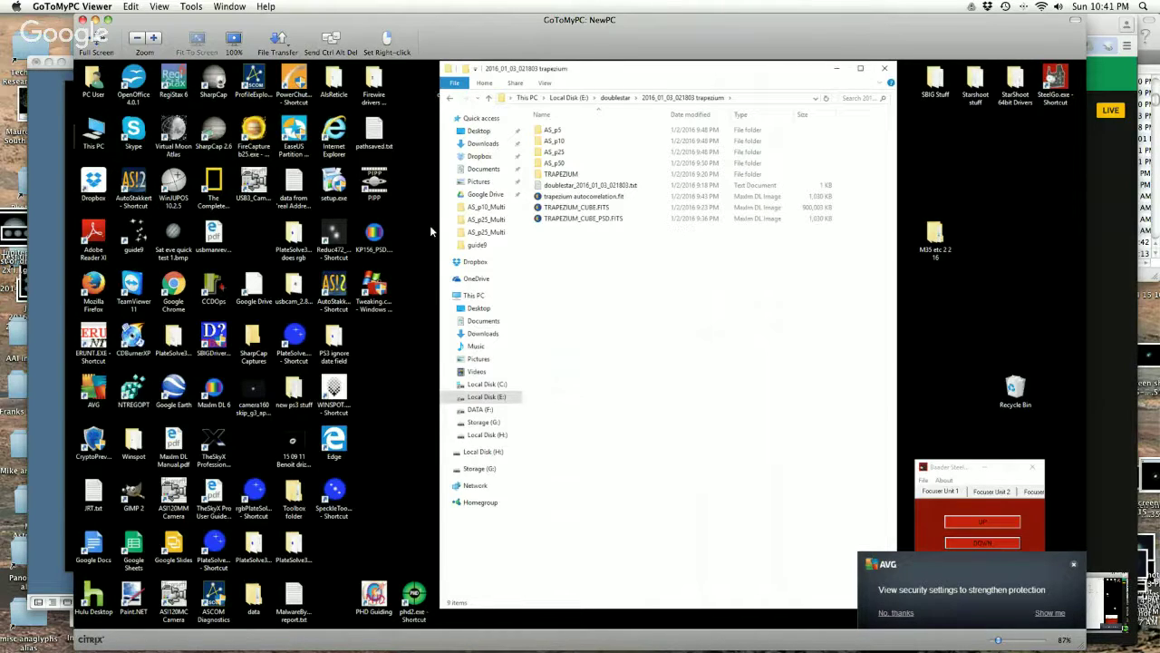
double_click(335, 492)
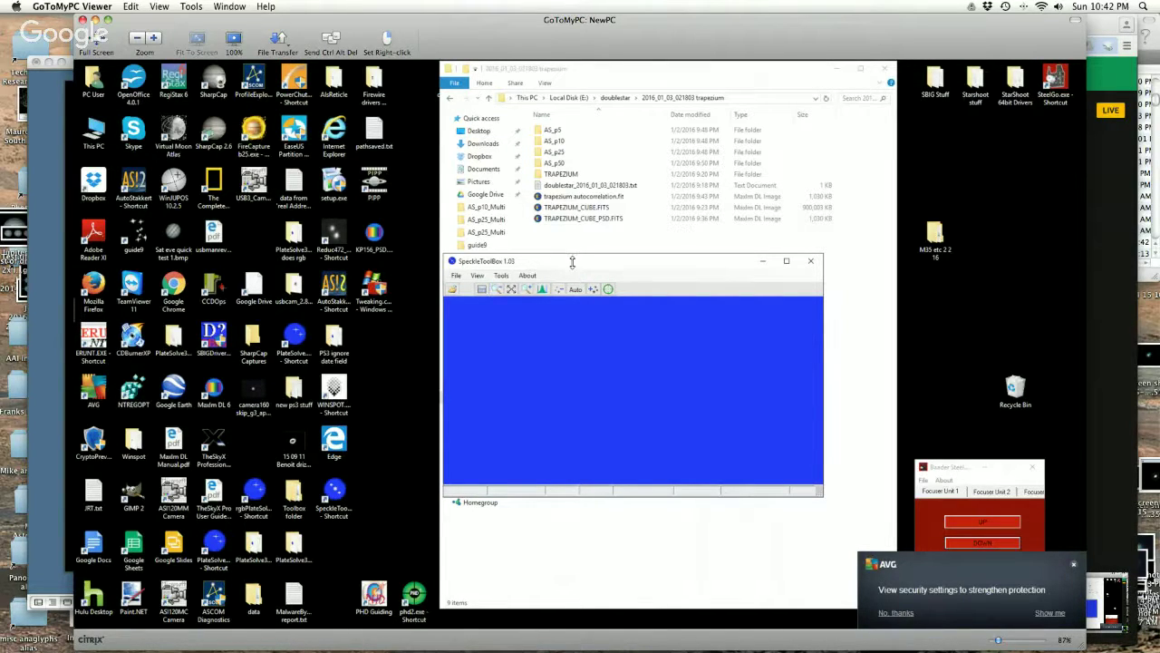
left_click(504, 277)
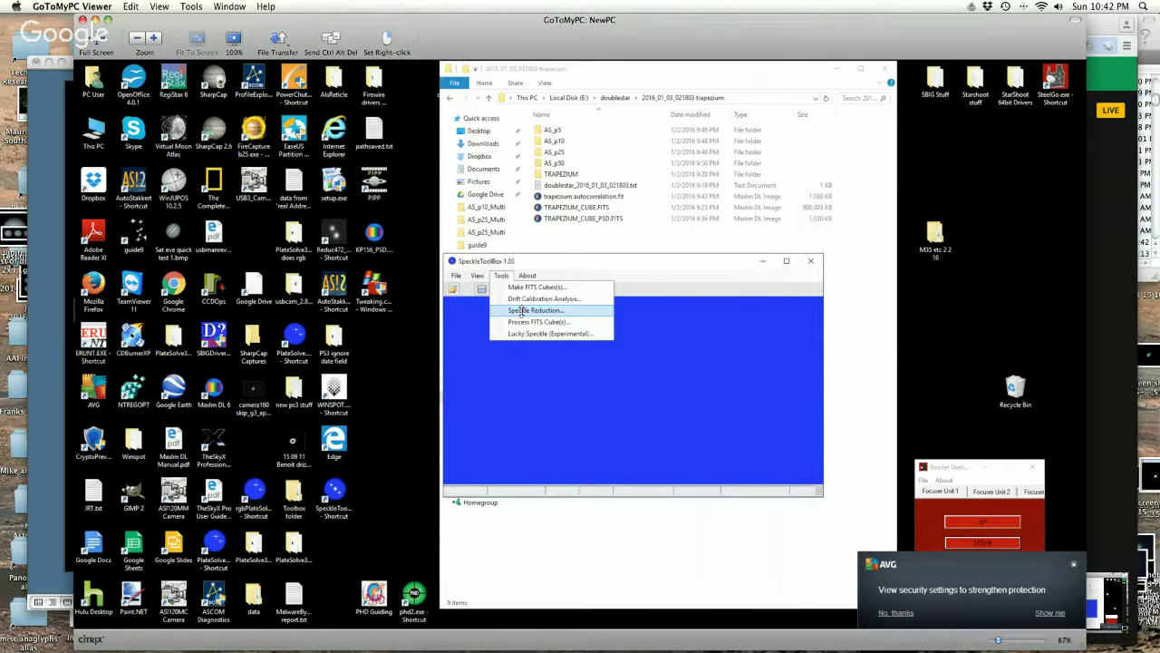
left_click(521, 310)
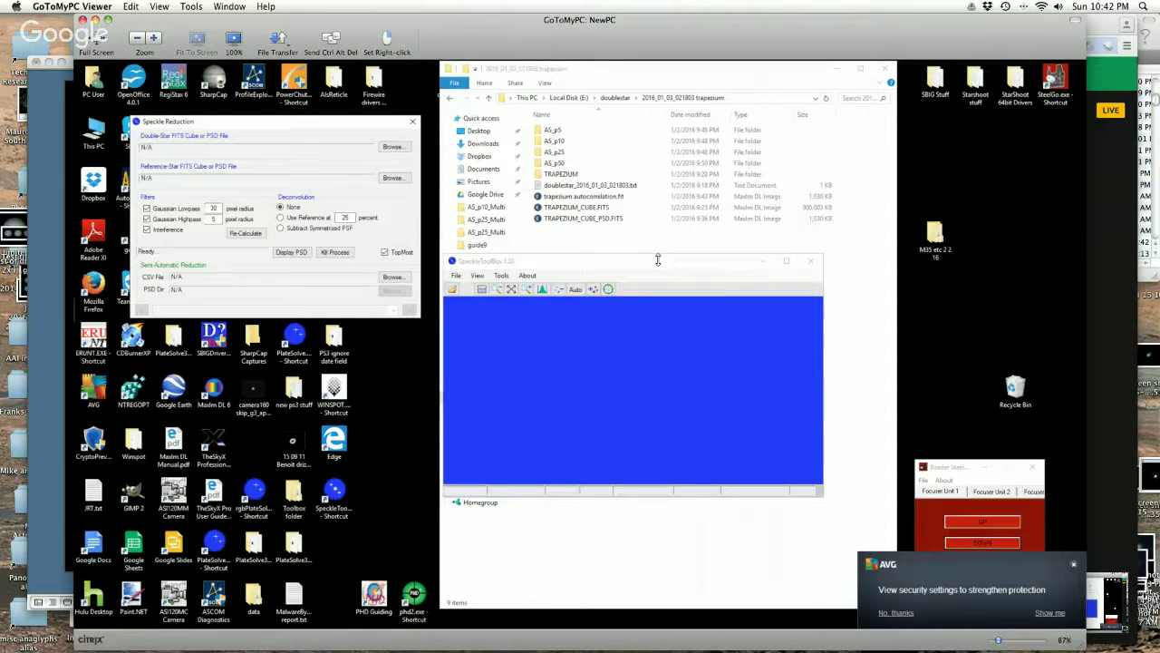
Step: Load TRAPEZIUM_CUBE_PSD.FITS from the 2016_01_03_021803 trapezium folder on Local Disk (E:) as the reference-star file
left_click(393, 179)
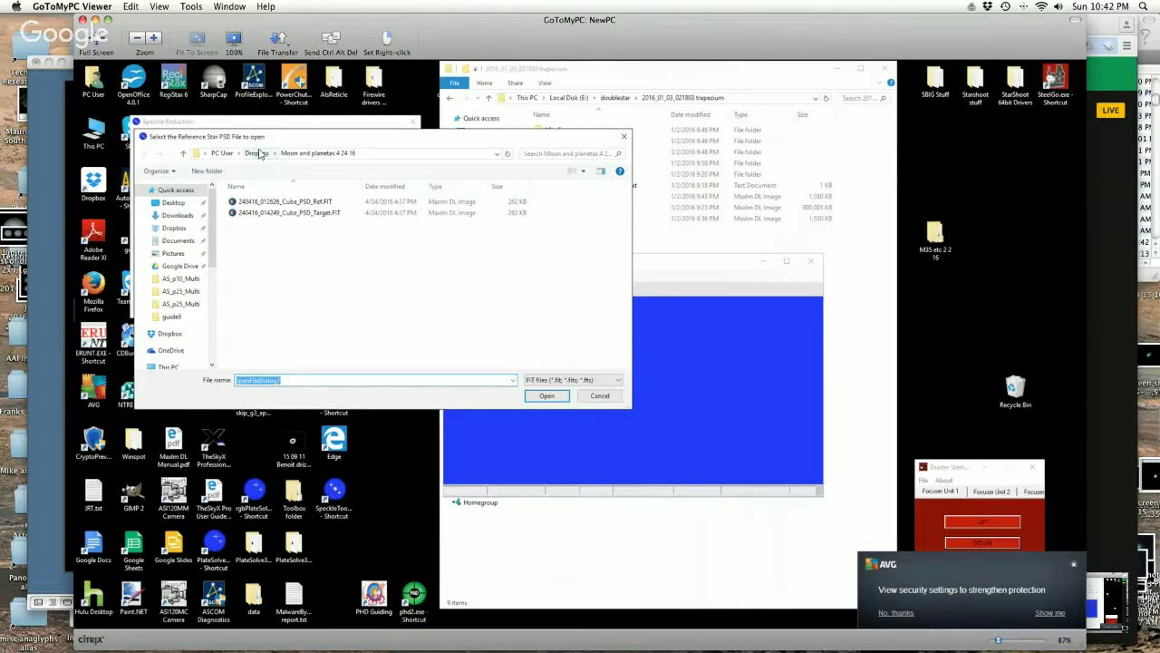
left_click(222, 154)
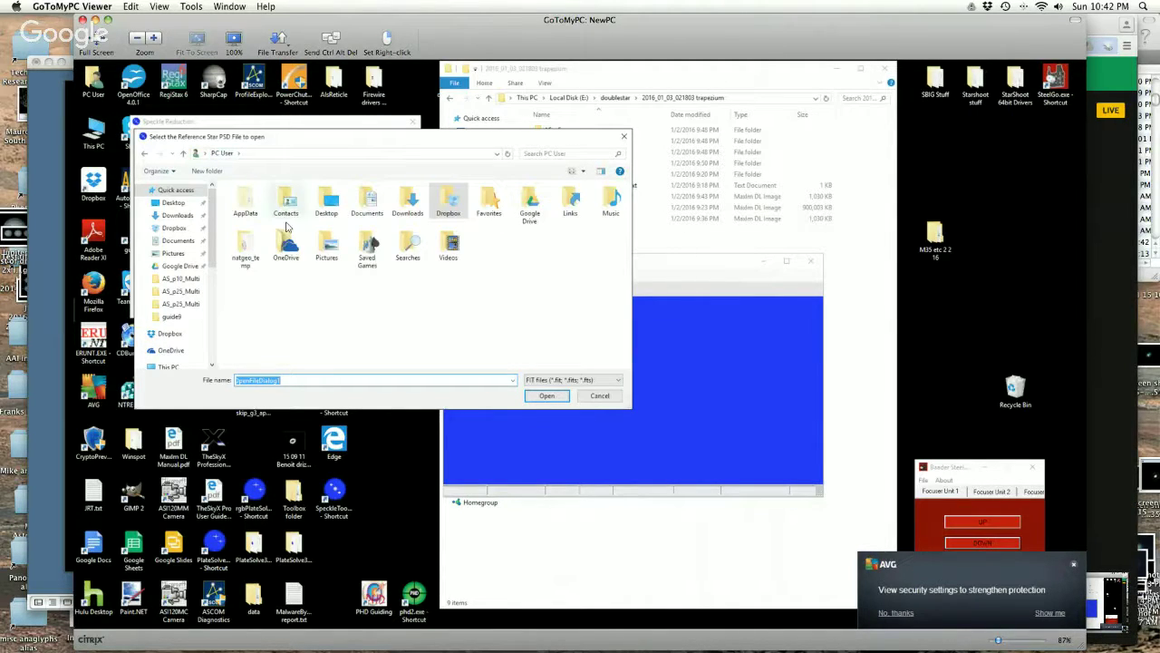
left_click(212, 278)
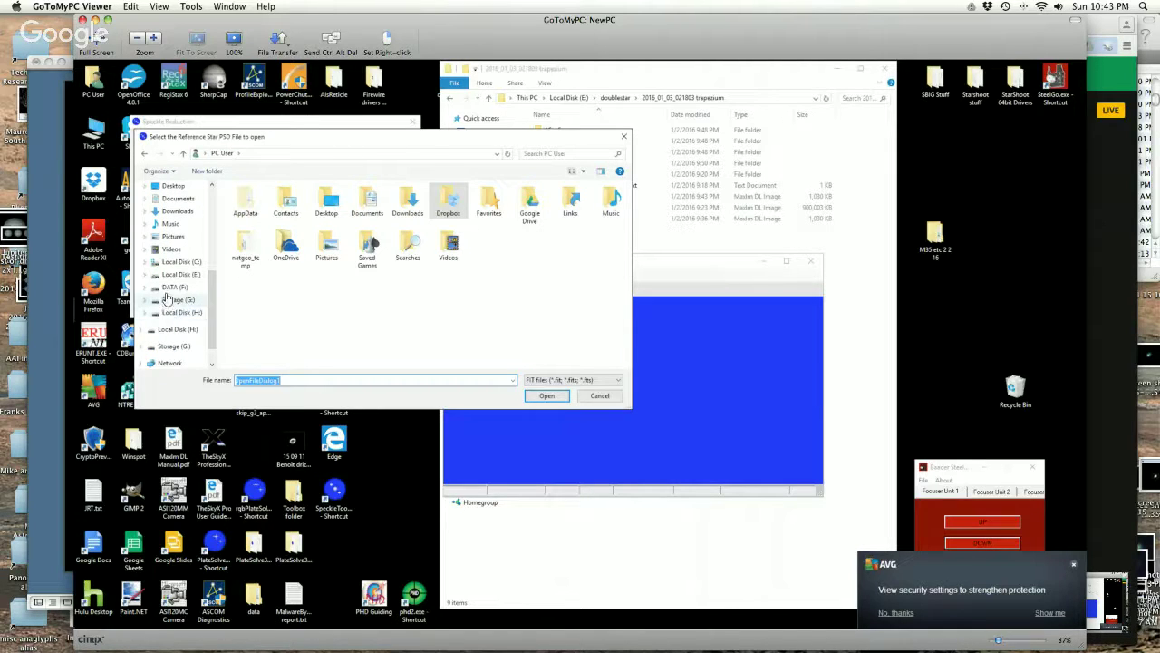
left_click(169, 275)
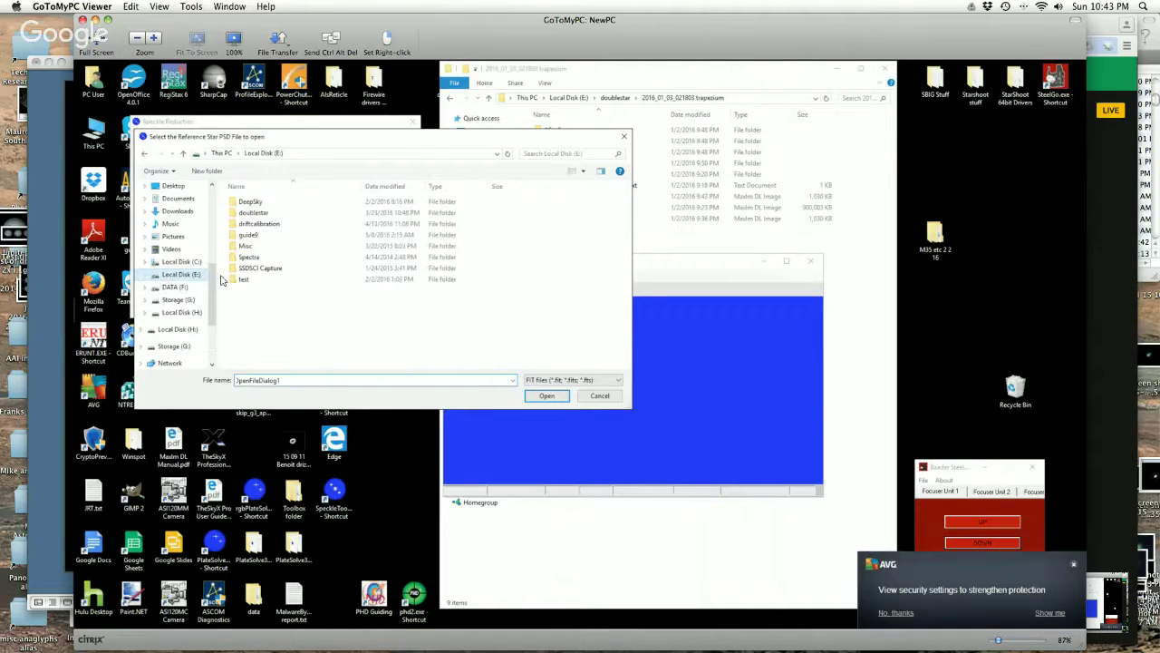
double_click(252, 213)
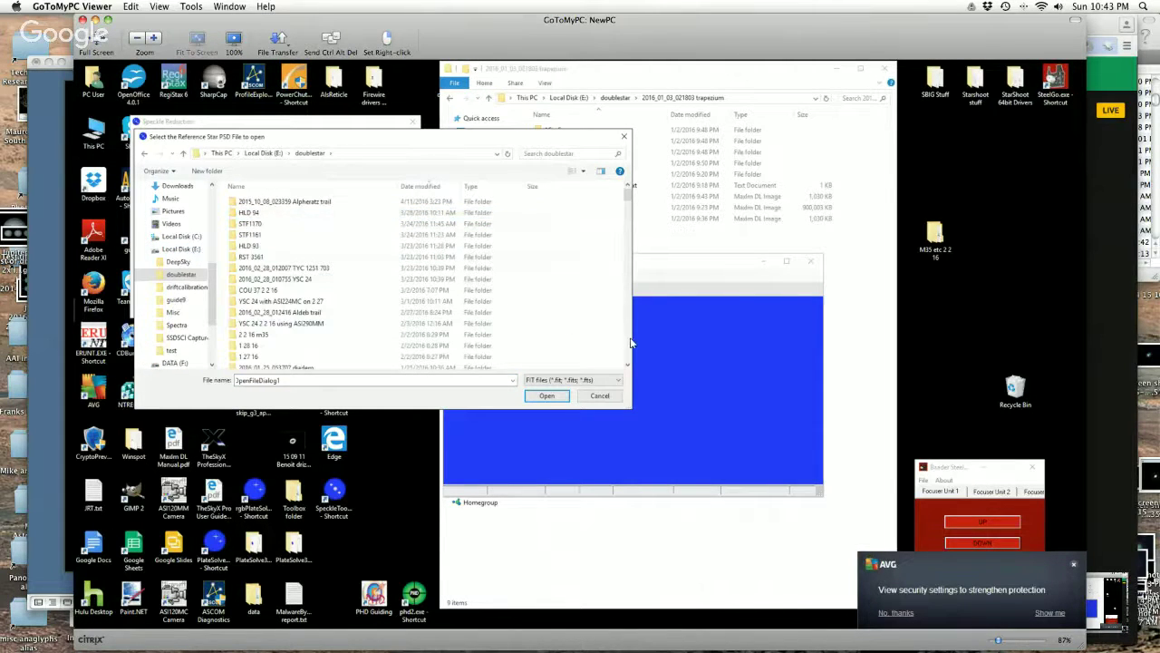
scroll(632, 342, "down", 5)
scroll(632, 342, "down", 5)
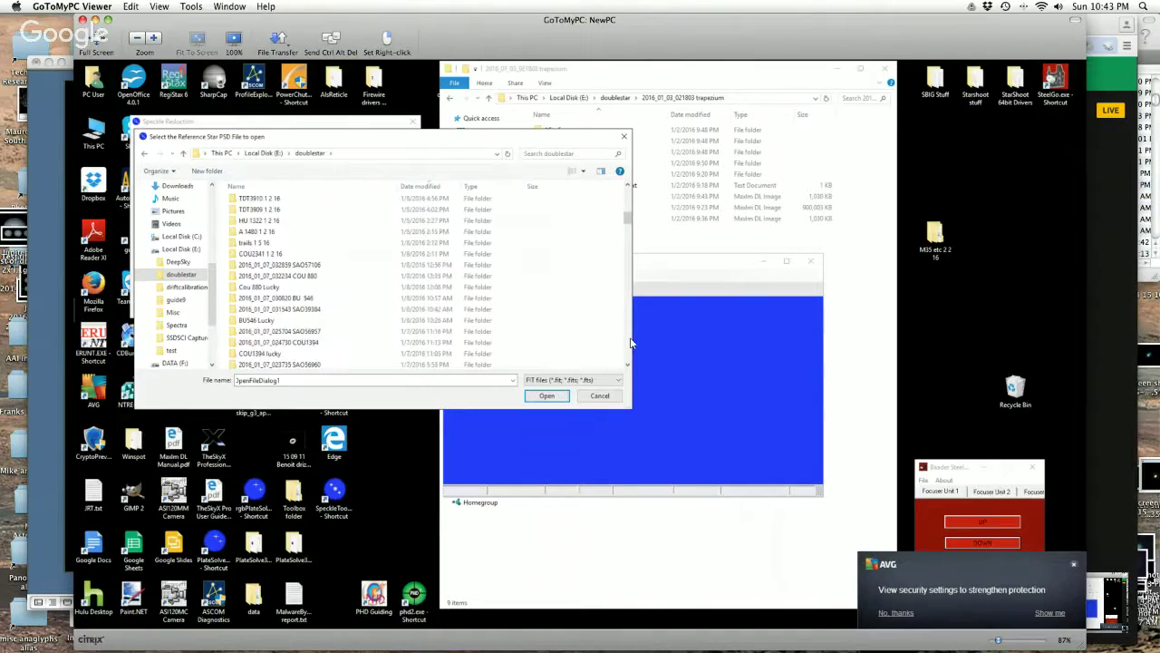
scroll(632, 343, "down", 5)
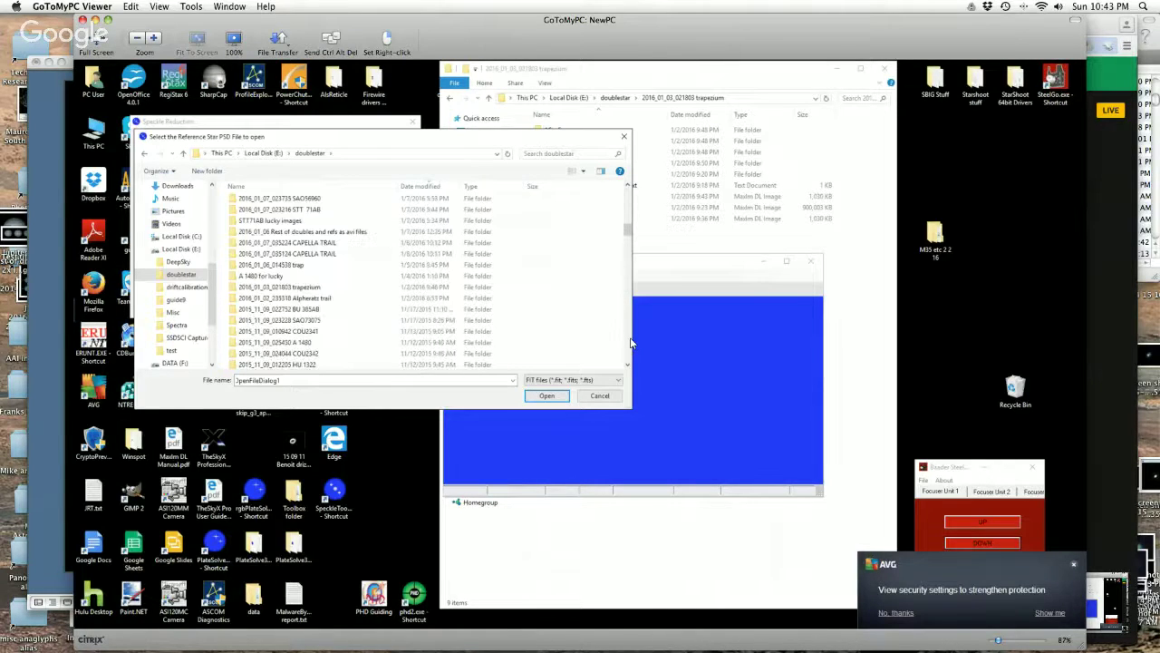
double_click(302, 289)
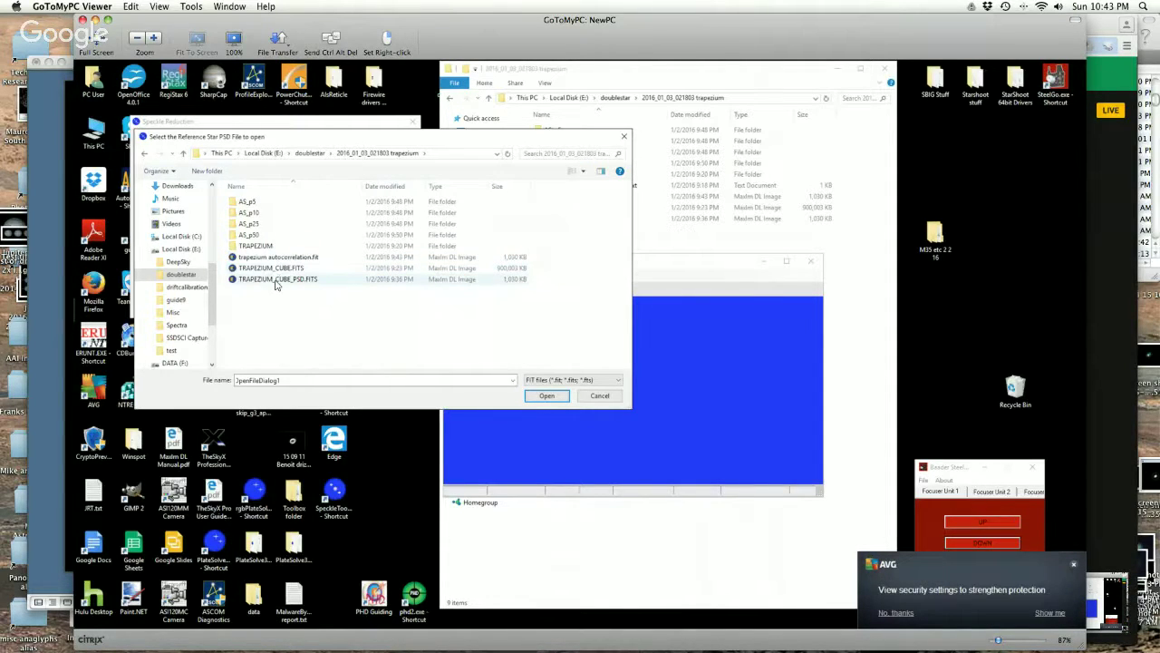
left_click(276, 281)
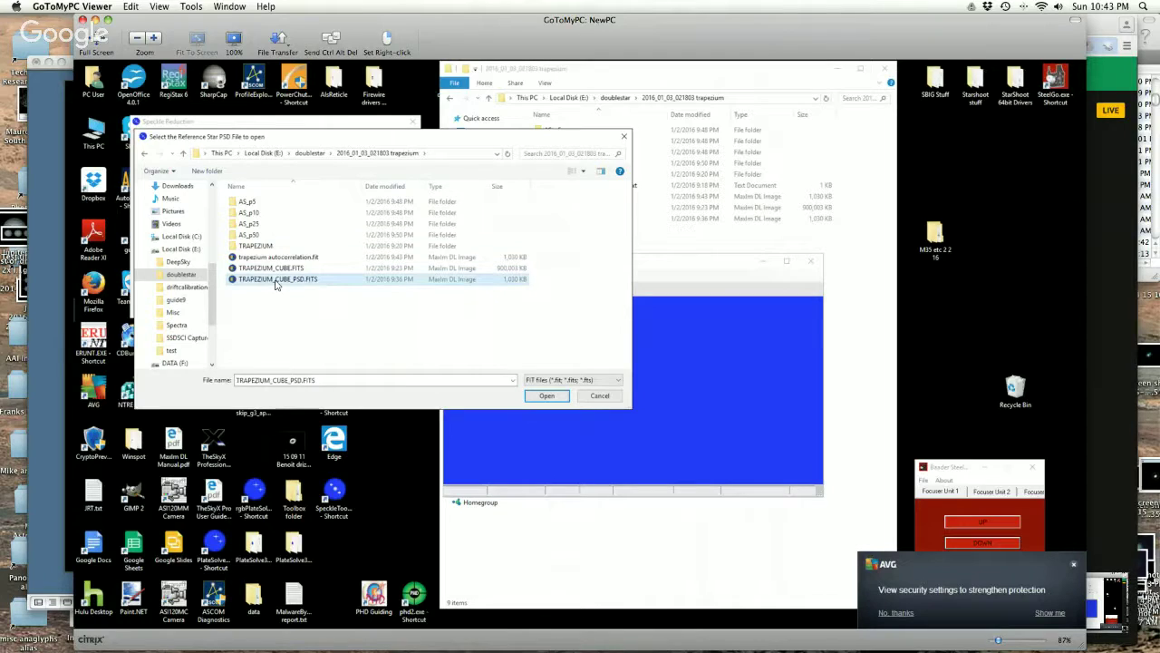
left_click(545, 396)
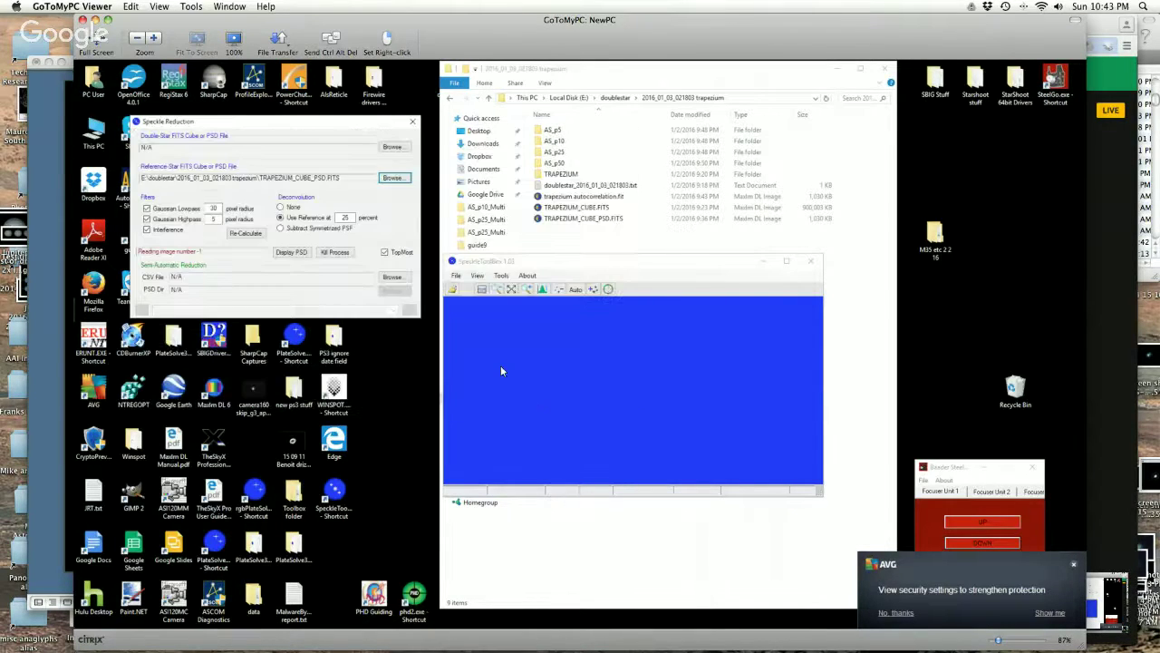
Step: Cancel choosing another reference-star file and close Speckle Reduction to discard the current selection
left_click(392, 179)
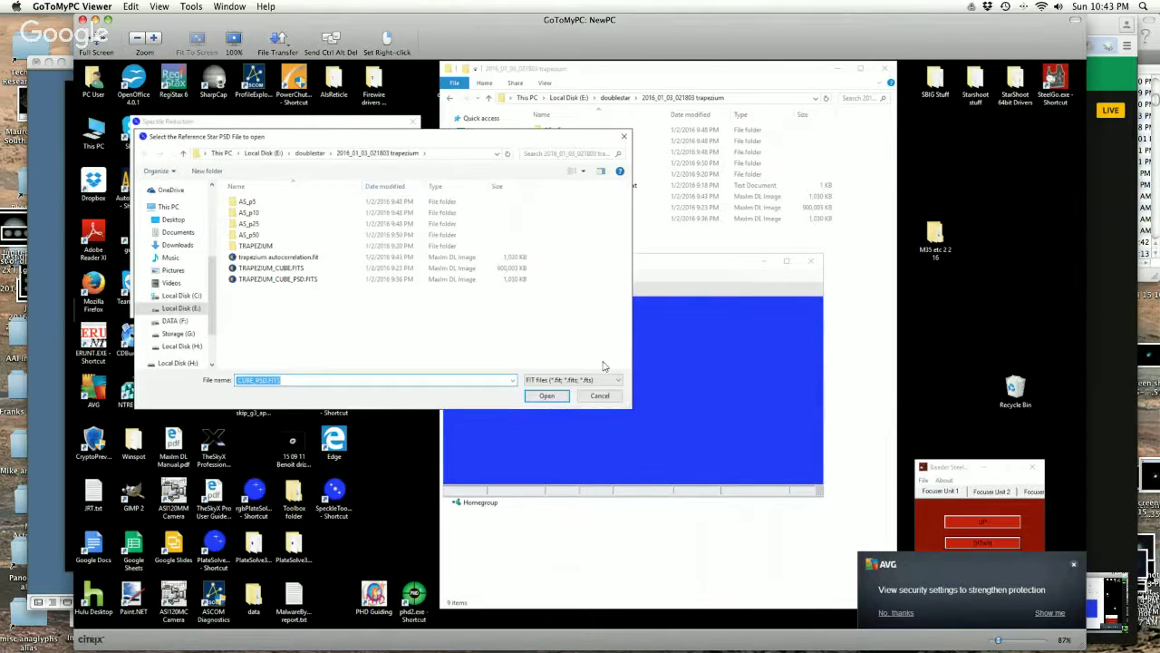
left_click(598, 397)
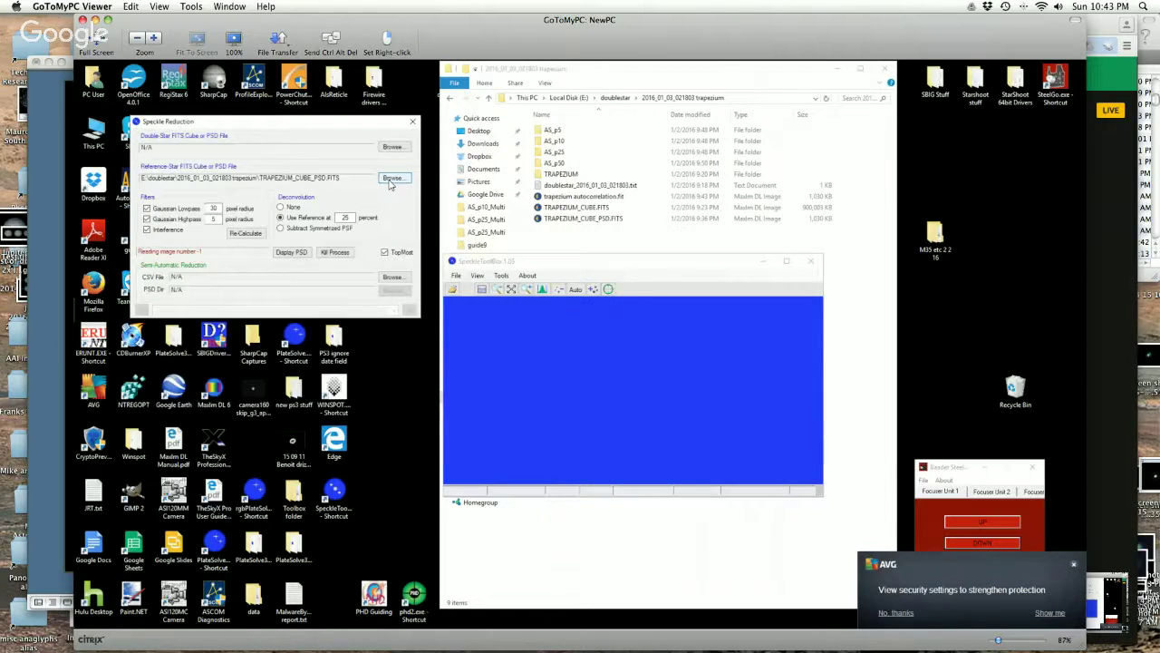
left_click(412, 121)
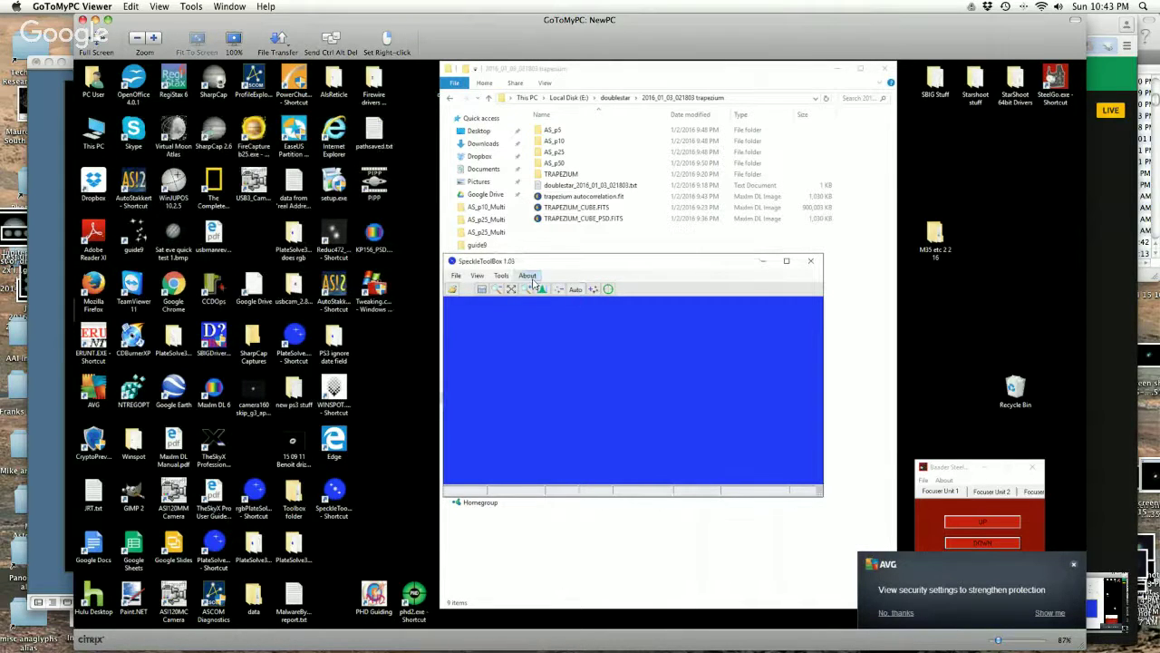
Step: Reopen Speckle Reduction and load TRAPEZIUM_CUBE_PSD.FITS as the double-star file
left_click(501, 275)
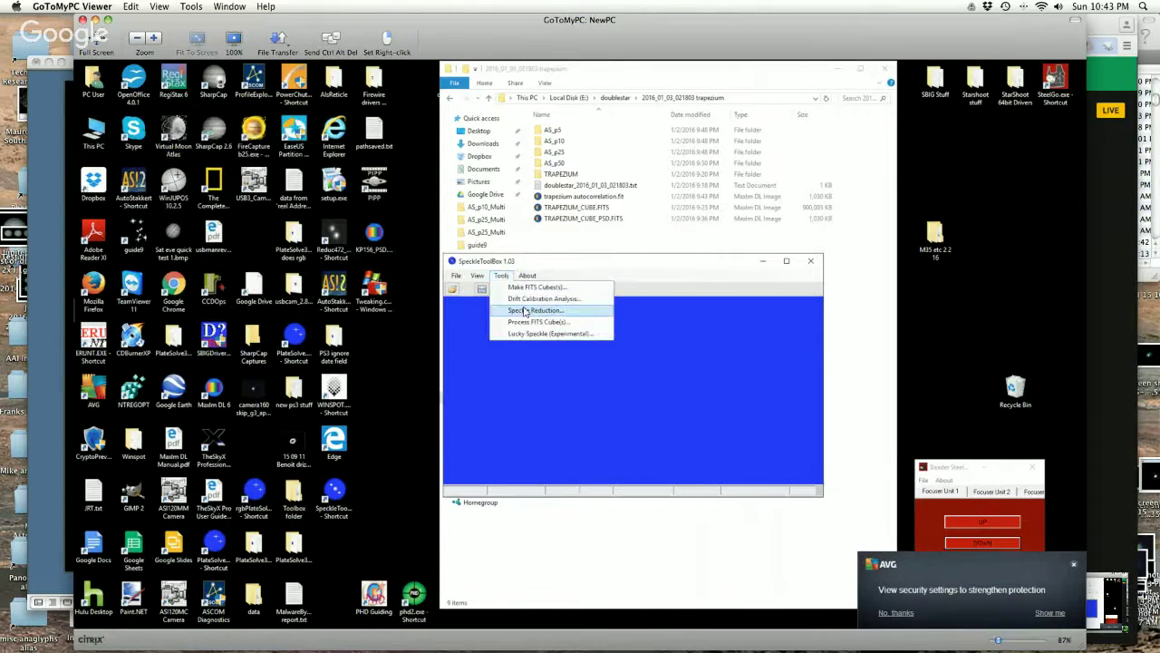
left_click(535, 310)
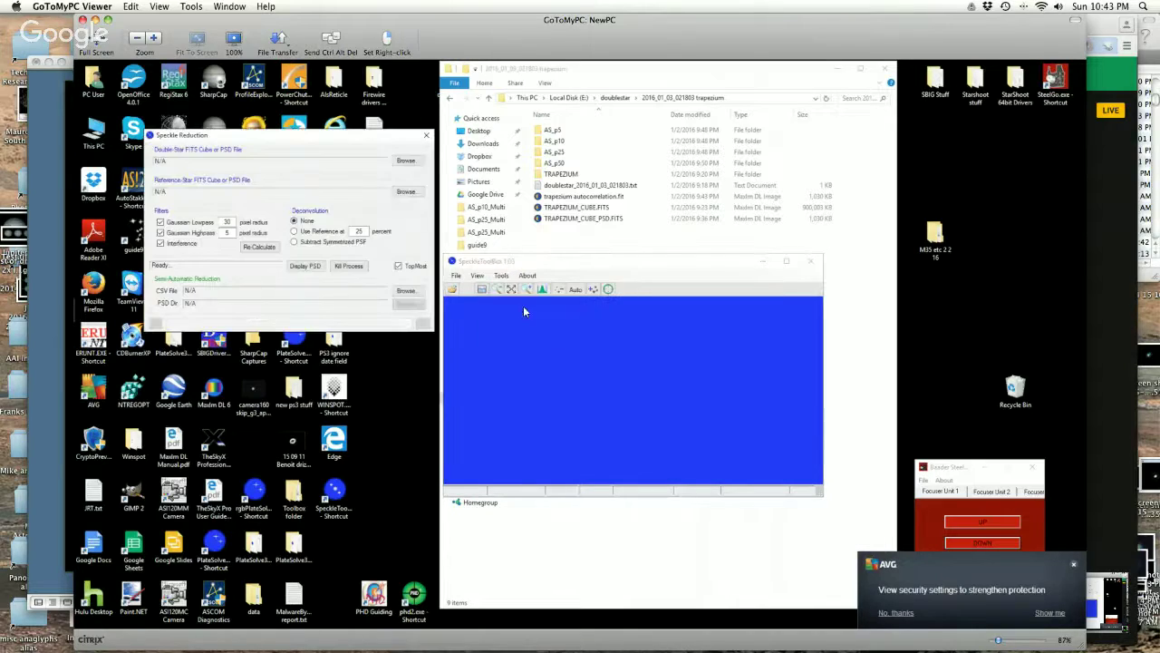
left_click(400, 163)
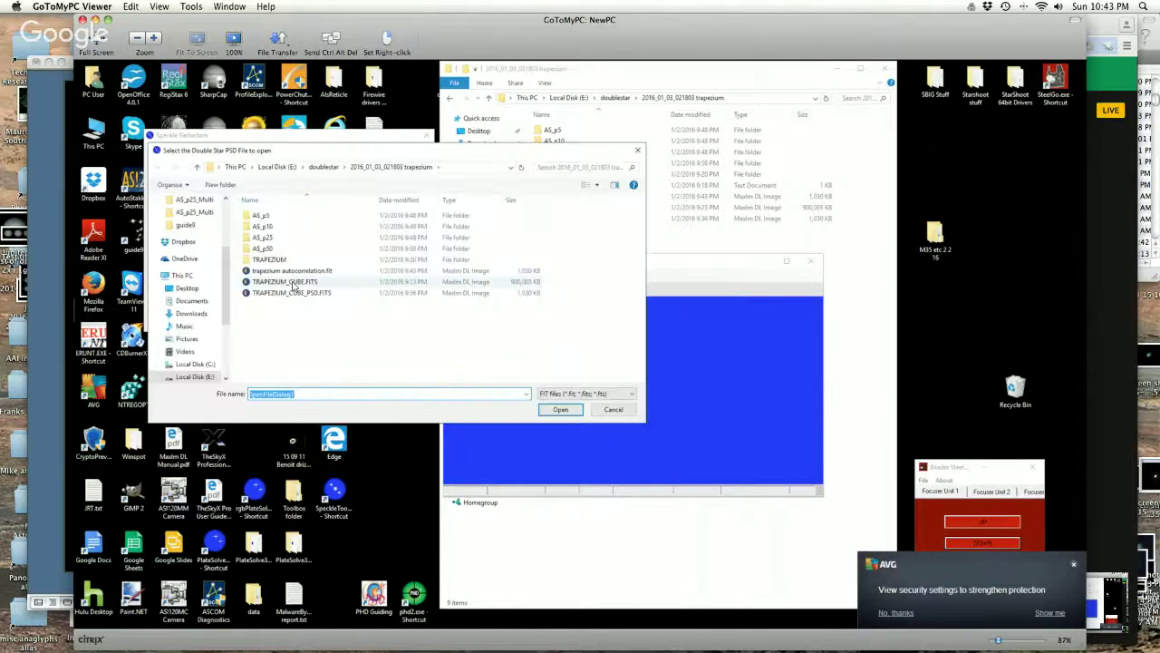
double_click(290, 294)
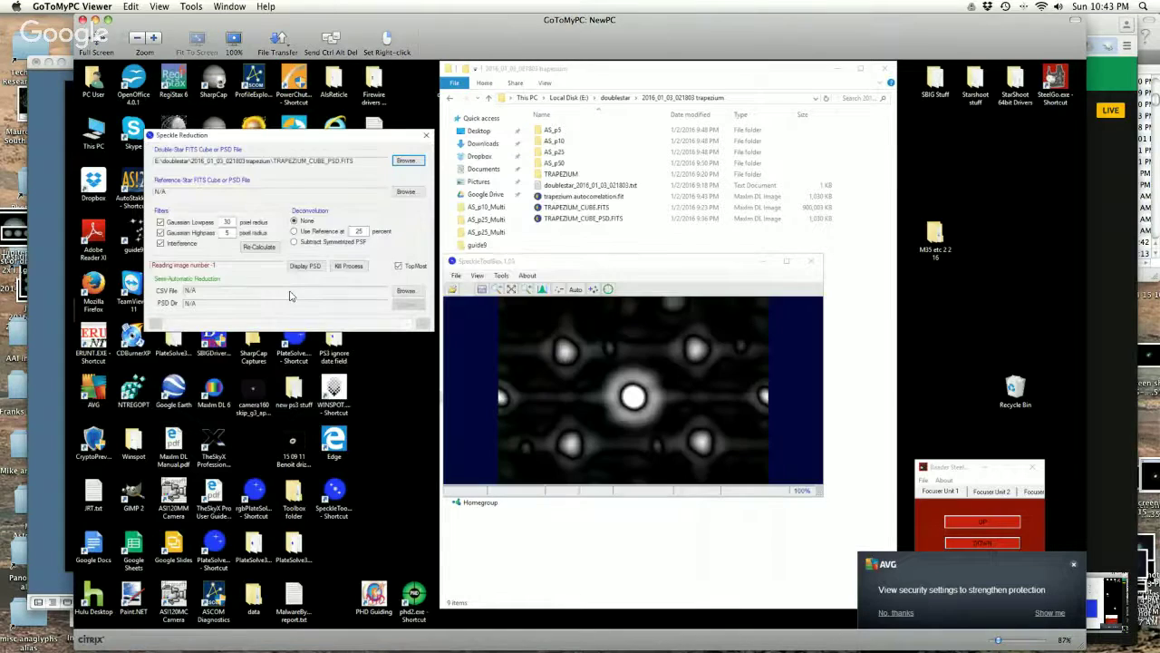
Step: Enlarge the SpeckleToolBox window to show more of the Trapezium image, then switch to the Speckle Interferometry presentation in PowerPoint
mouse_move(634, 634)
left_click_drag(820, 490, 831, 571)
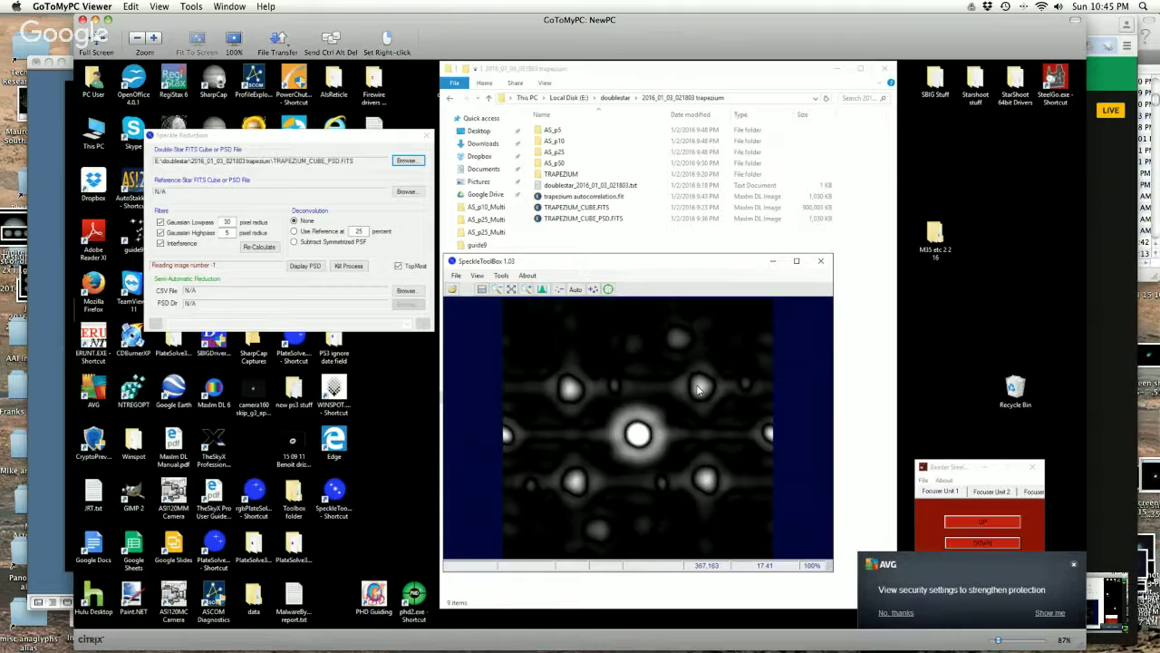
left_click(47, 98)
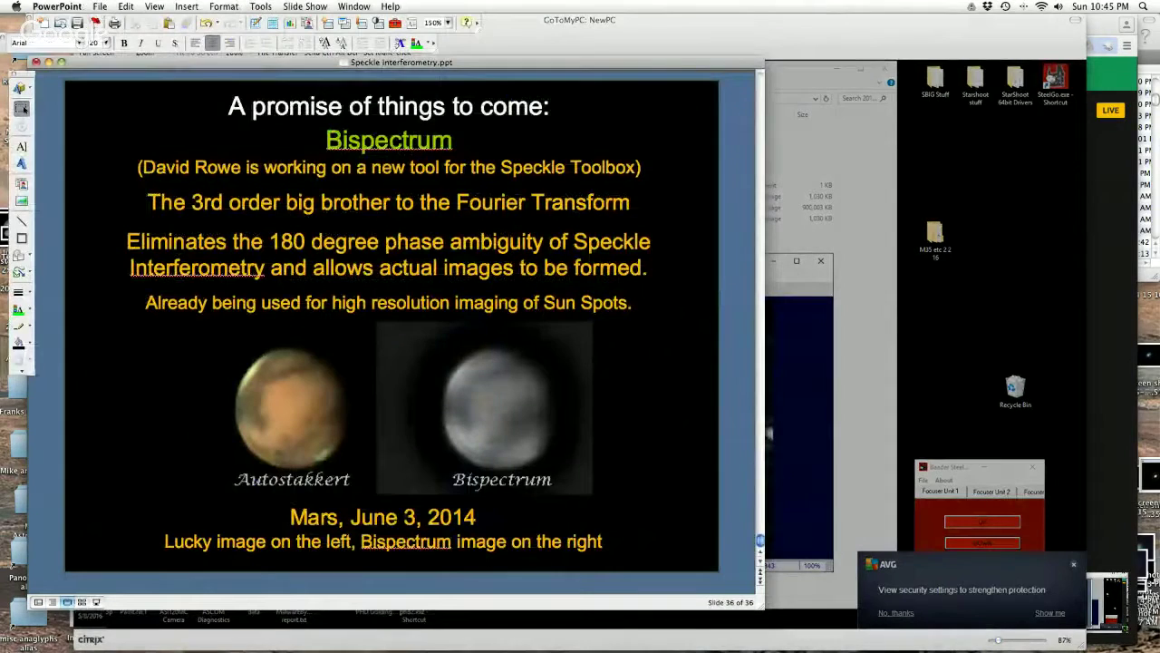